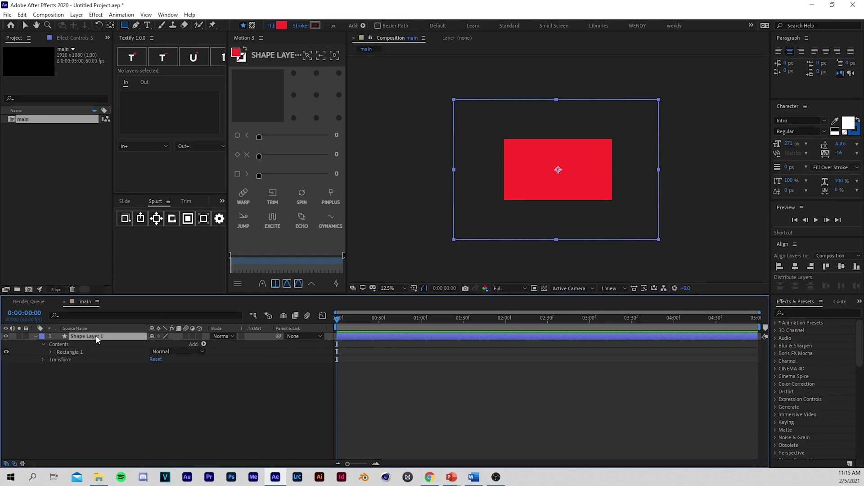
Set the rotation of the red rectangle's shape layer to -35°
key(r)
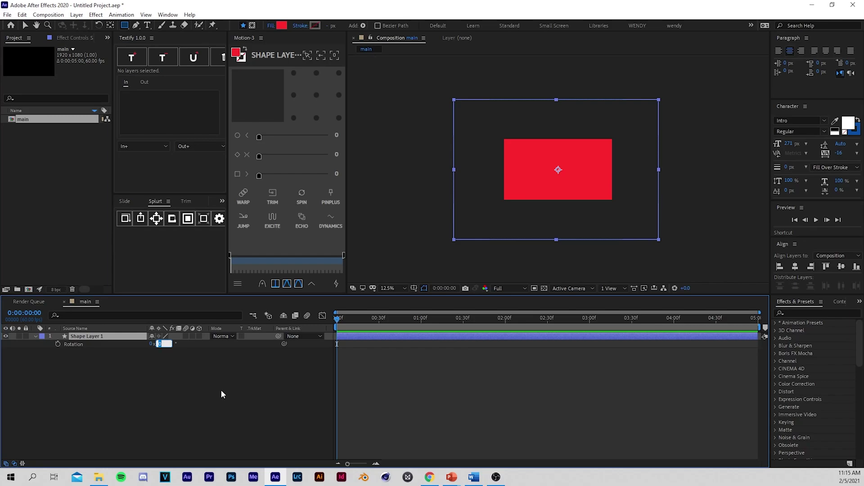
text(-35)
key(Return)
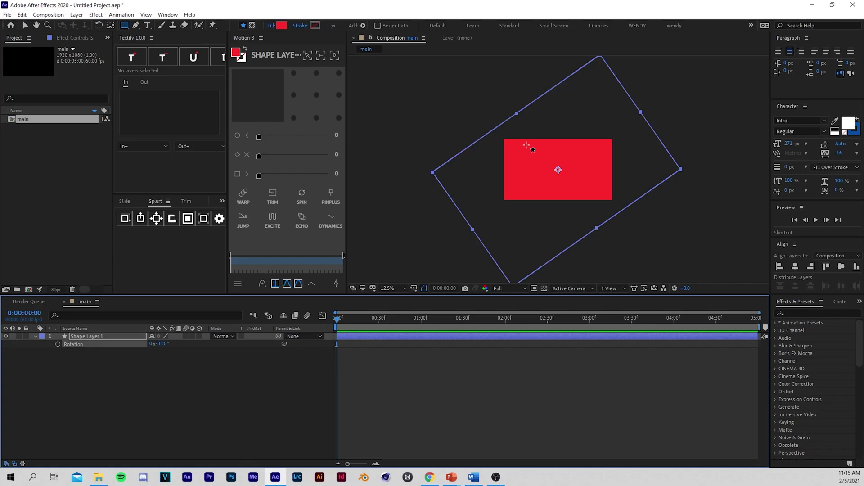
Resize the rotated rectangle into a long, narrow diagonal strip that still covers the whole composition frame, centred on it
key(v)
mouse_move(593, 171)
mouse_down()
mouse_move(430, 171)
mouse_move(596, 173)
mouse_up()
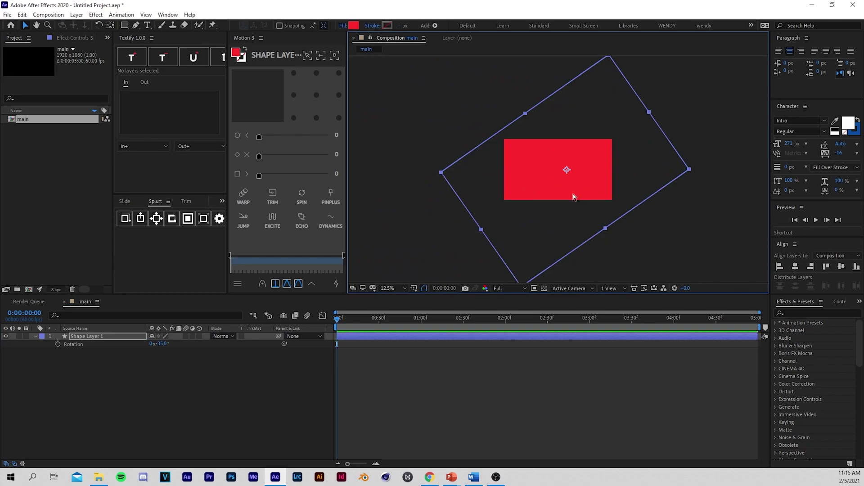
key(comma)
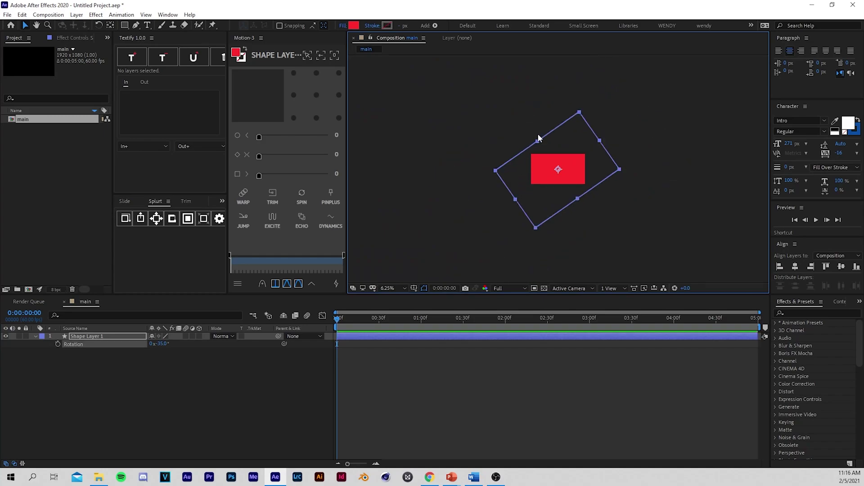
drag(539, 141, 499, 88)
drag(584, 171, 591, 151)
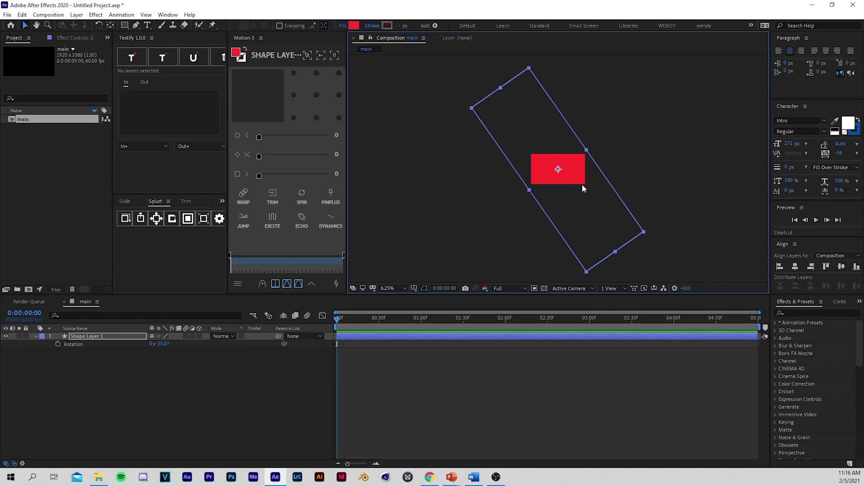
mouse_move(569, 169)
mouse_down()
mouse_move(481, 170)
mouse_move(573, 178)
mouse_up()
key(ctrl+z)
click(432, 394)
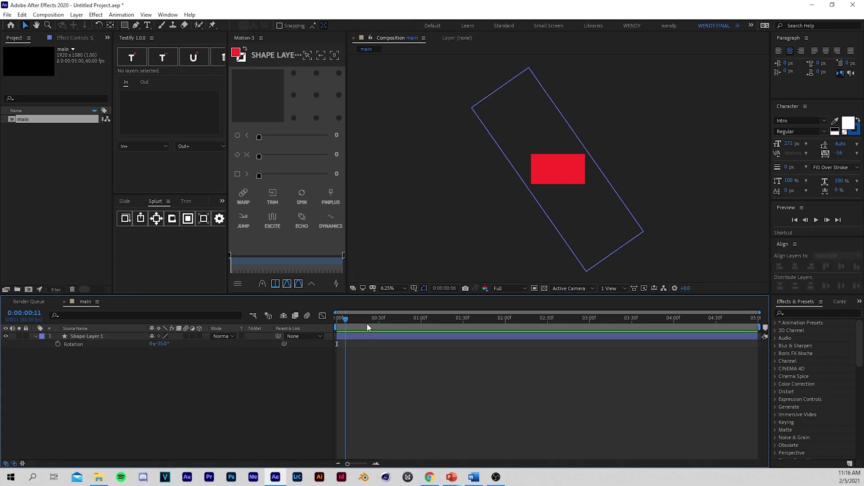
Rename the shape layer as red
click(111, 333)
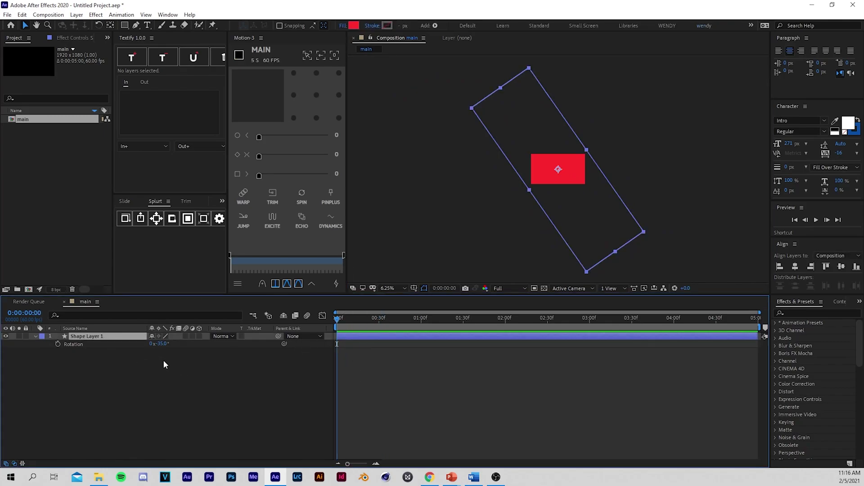
key(Return)
text(red)
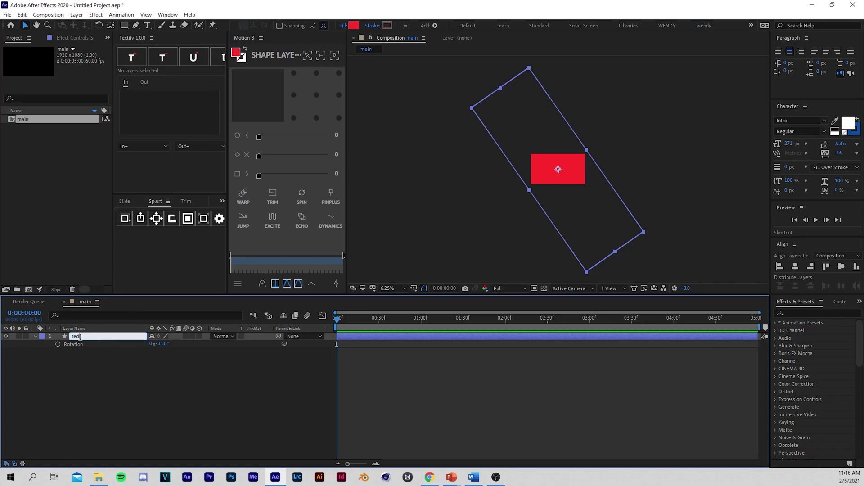
key(Return)
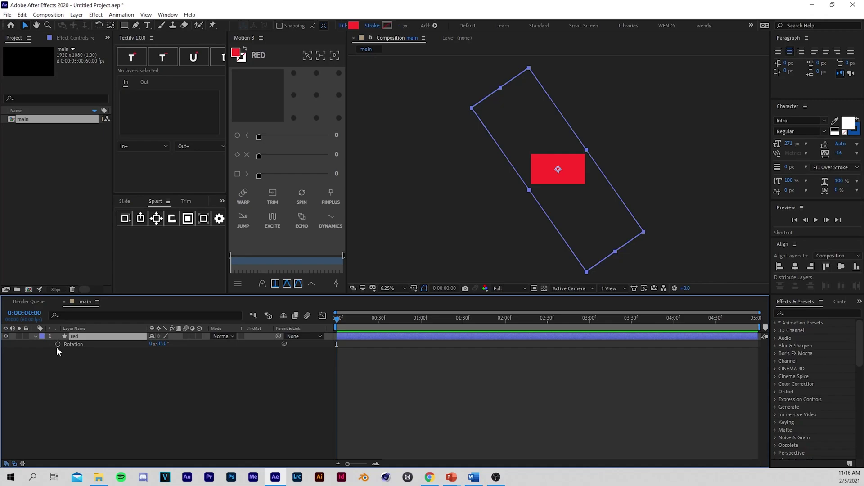
Add the first Position keyframe to the red layer at 0:00:02:16, with the strip centred at 960, 540
drag(387, 327, 516, 406)
key(period)
key(comma)
click(527, 325)
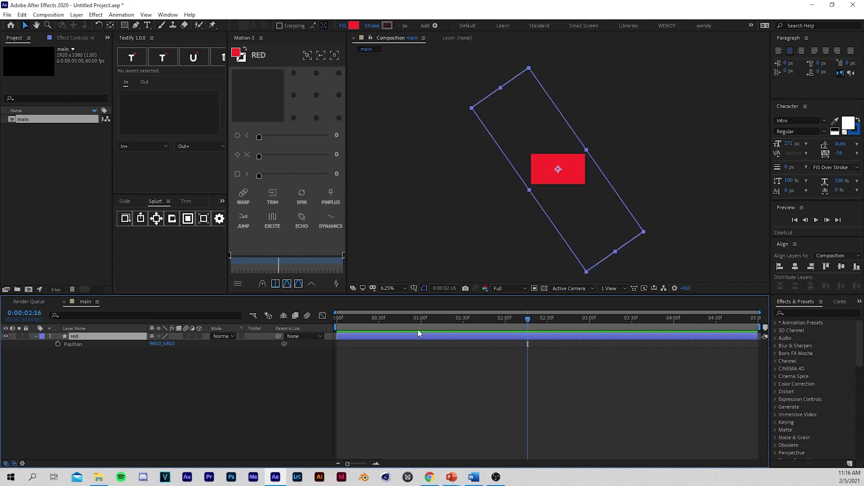
click(58, 344)
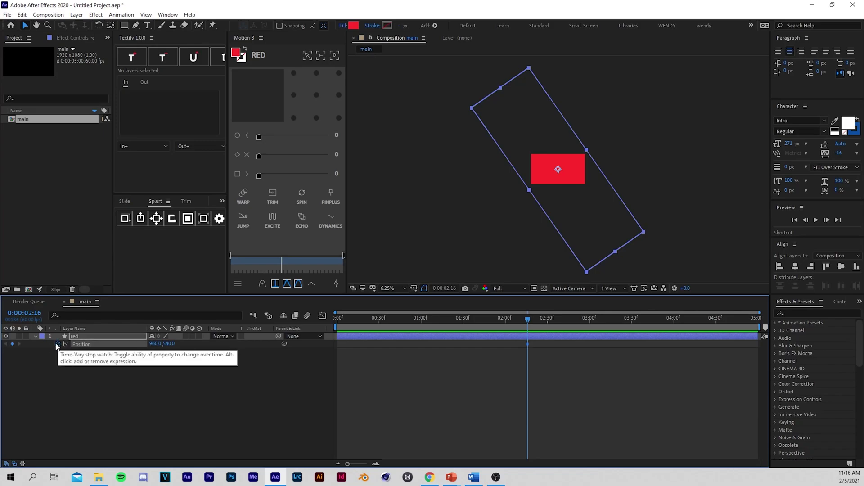
At 0:00:00:00, move the red strip horizontally out of frame to X about -1945 and preview the entrance
drag(510, 330, 311, 338)
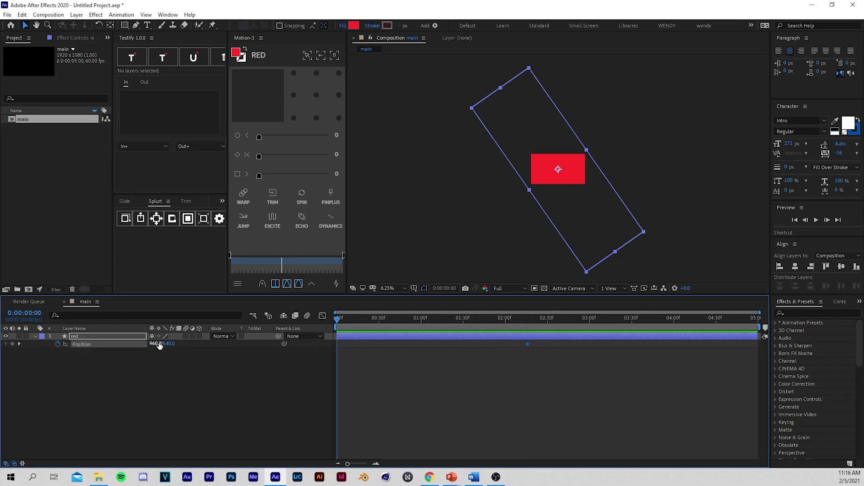
drag(150, 345, 166, 355)
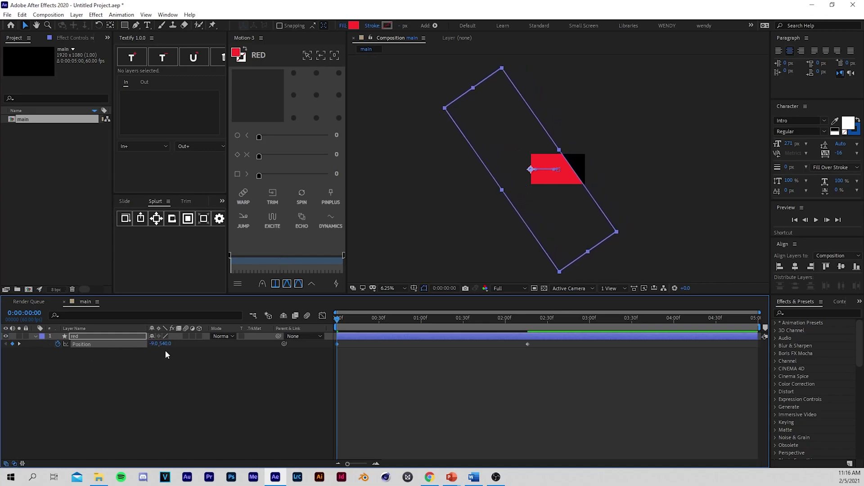
click(557, 180)
drag(559, 179, 505, 187)
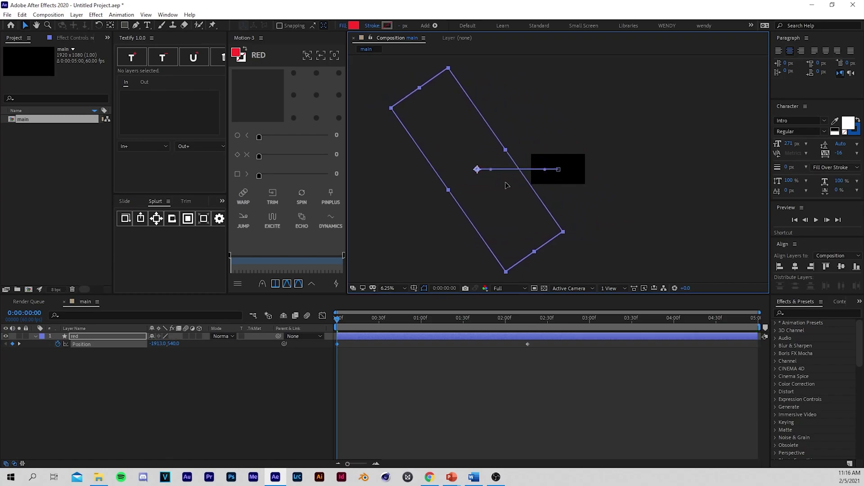
click(425, 391)
key(space)
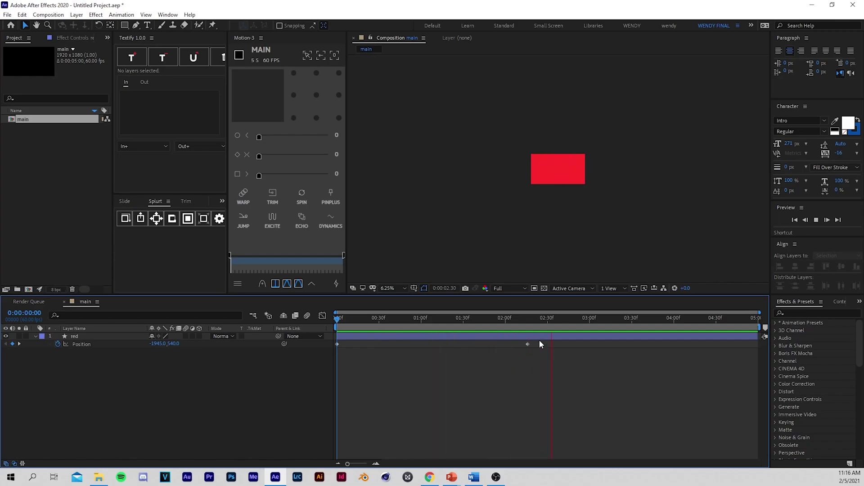
Add a Position keyframe at 0:00:02:26 that holds the red strip at 960, 540
drag(532, 315, 528, 322)
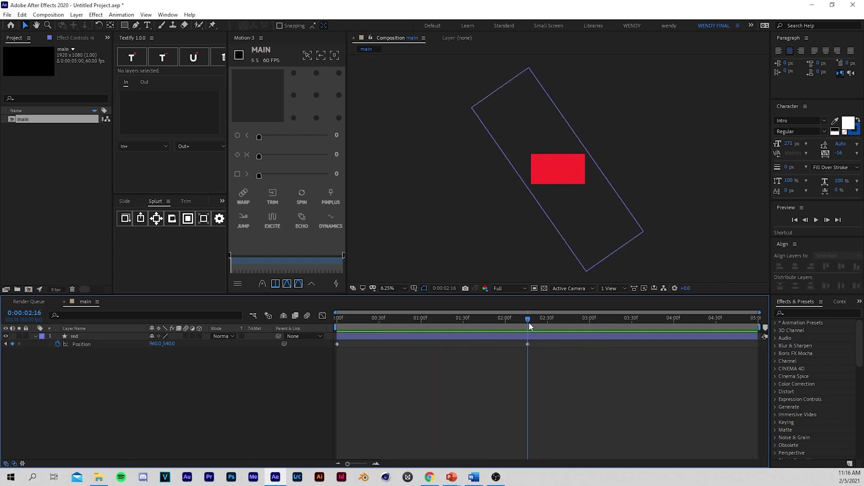
click(544, 320)
click(12, 344)
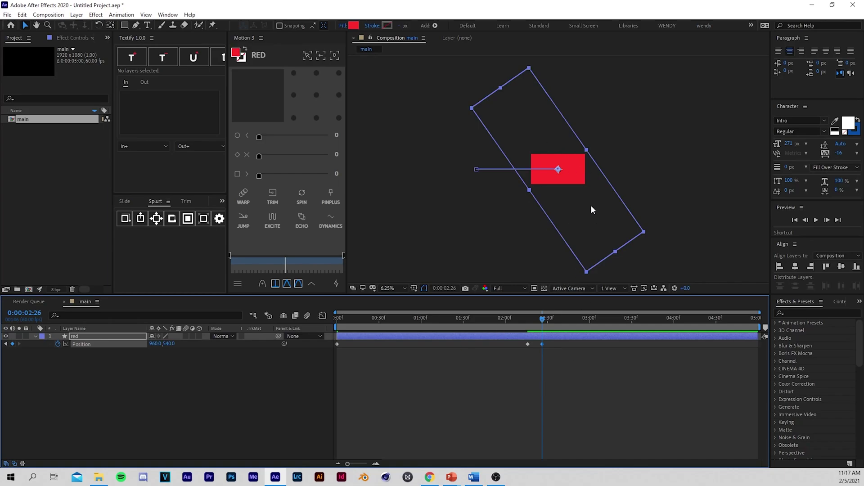
At 0:00:04:59, move the red strip out past the frame's right edge to X about 4039 and preview the animation
drag(520, 326, 769, 338)
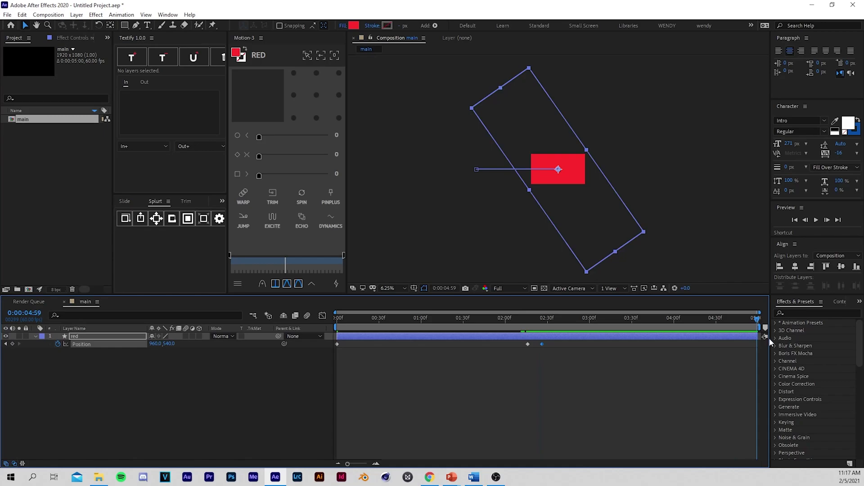
drag(153, 344, 724, 294)
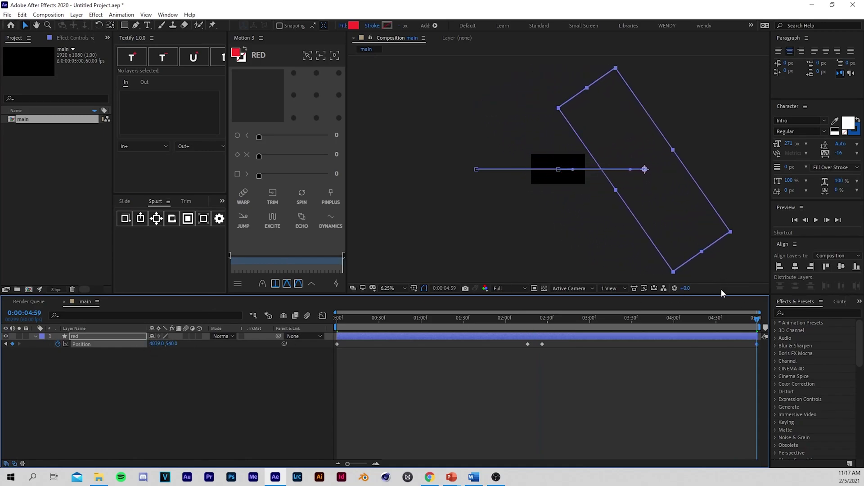
key(Home)
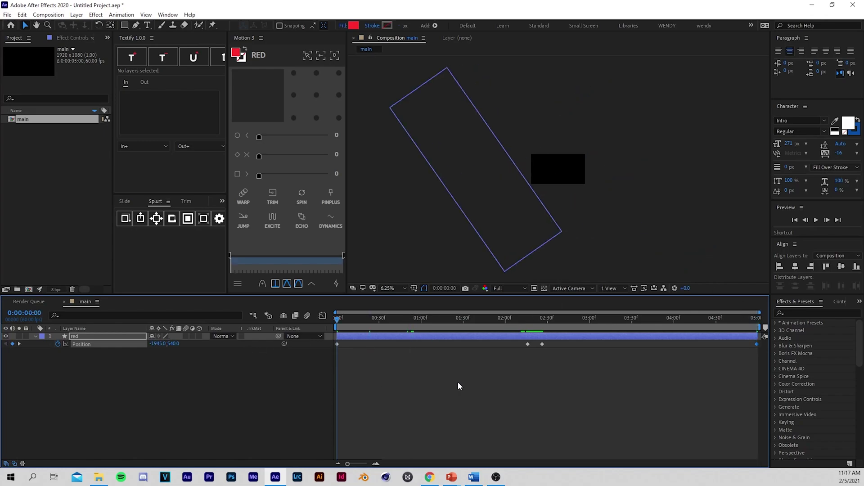
click(457, 382)
key(space)
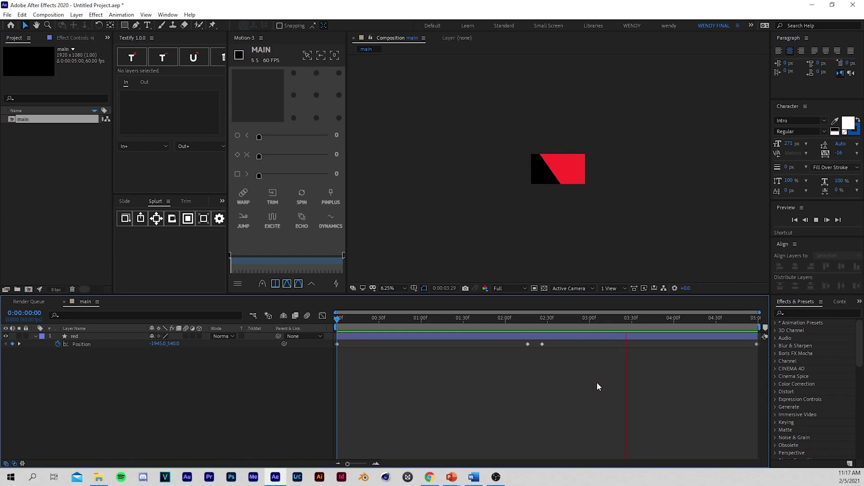
Apply Easy Ease to the red layer's first two Position keyframes
drag(563, 317, 529, 337)
right_click(528, 342)
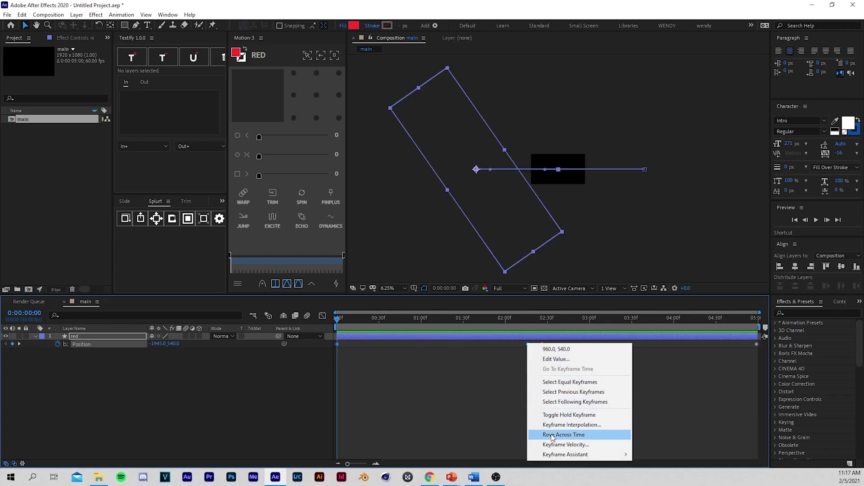
mouse_move(567, 454)
click(660, 396)
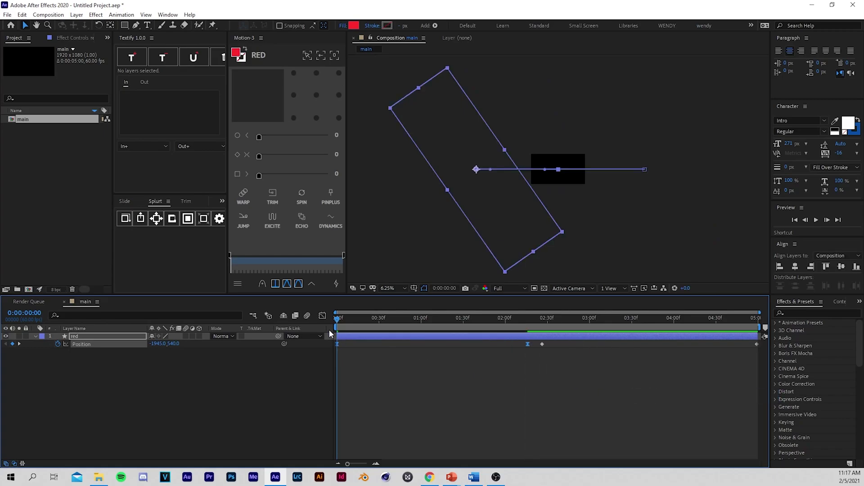
In the Position speed graph, extend the first keyframe's outgoing ease handle to about the midpoint of the entrance and check the motion
click(323, 316)
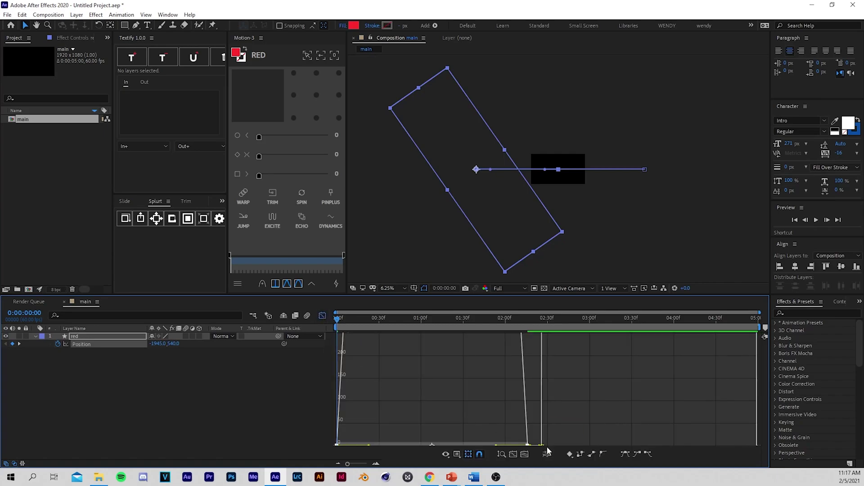
click(457, 455)
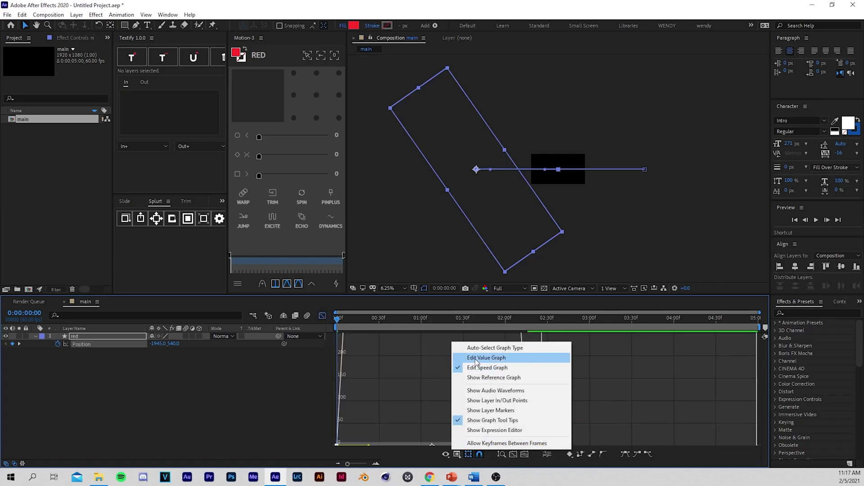
click(487, 368)
click(522, 454)
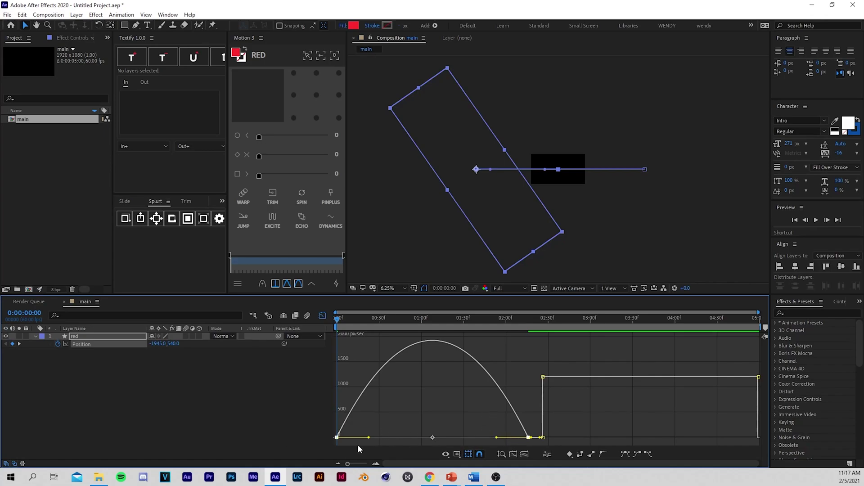
drag(369, 439, 436, 432)
key(space)
drag(374, 321, 522, 319)
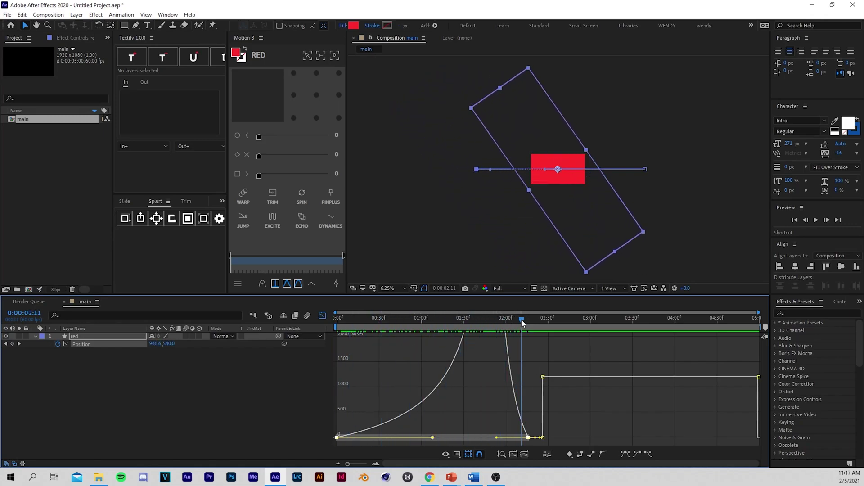
click(323, 316)
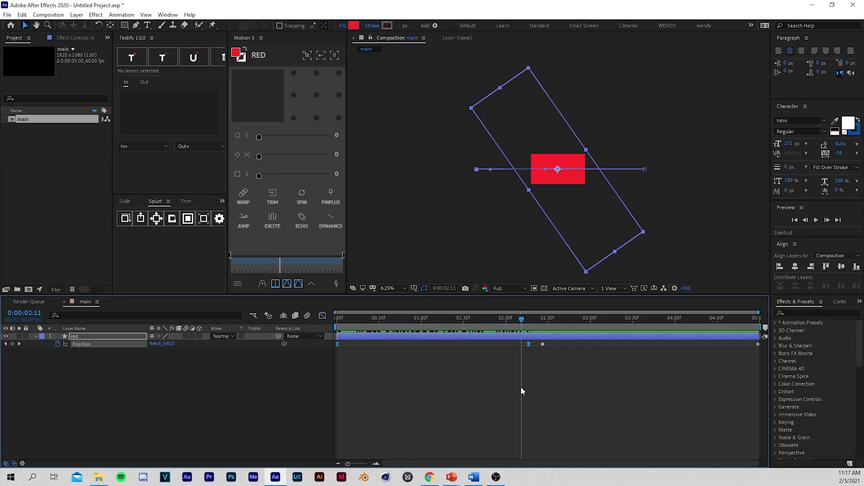
Apply Easy Ease to the red layer's last two Position keyframes
drag(539, 352, 573, 349)
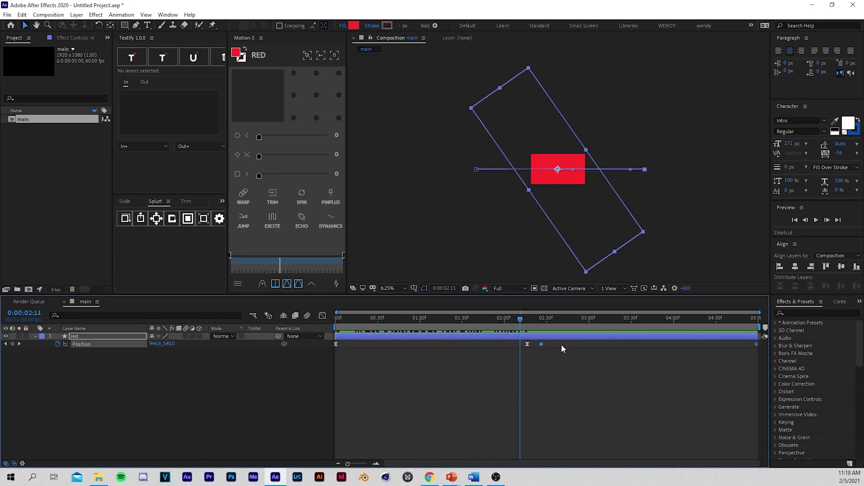
right_click(541, 345)
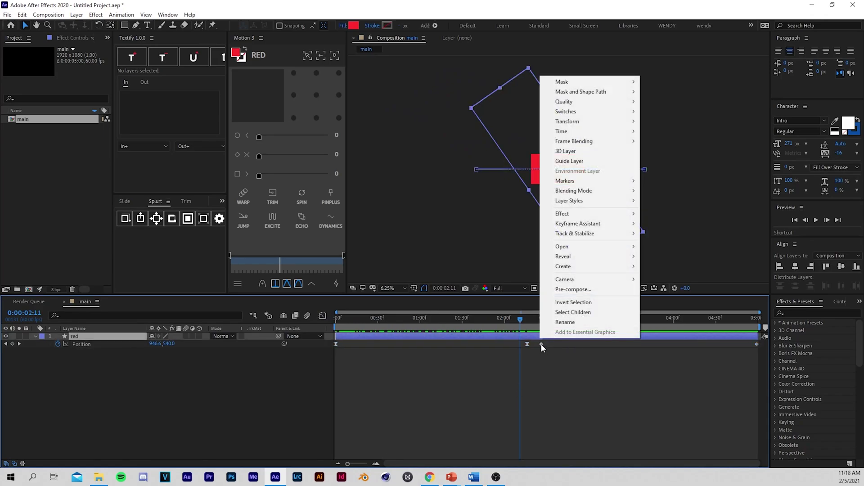
click(537, 343)
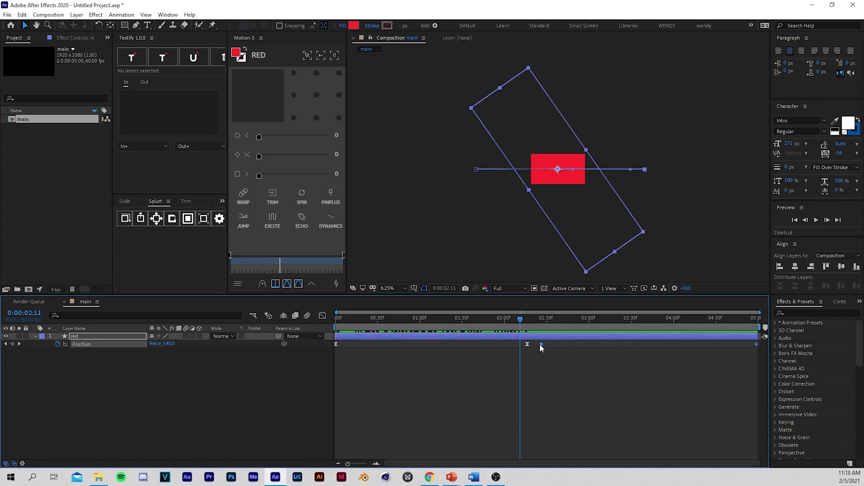
right_click(541, 345)
mouse_move(585, 454)
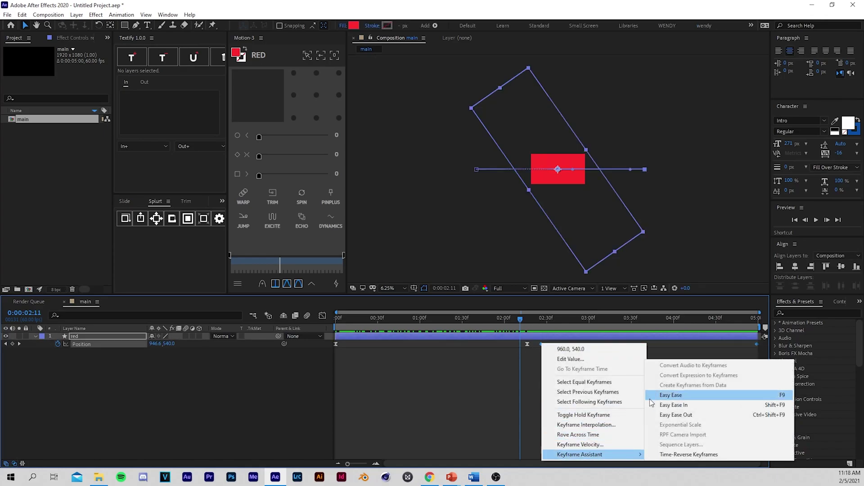
click(673, 405)
Extend the last Position keyframe's incoming ease handle to about the midpoint of the exit in the speed graph, and preview the whole animation
click(322, 316)
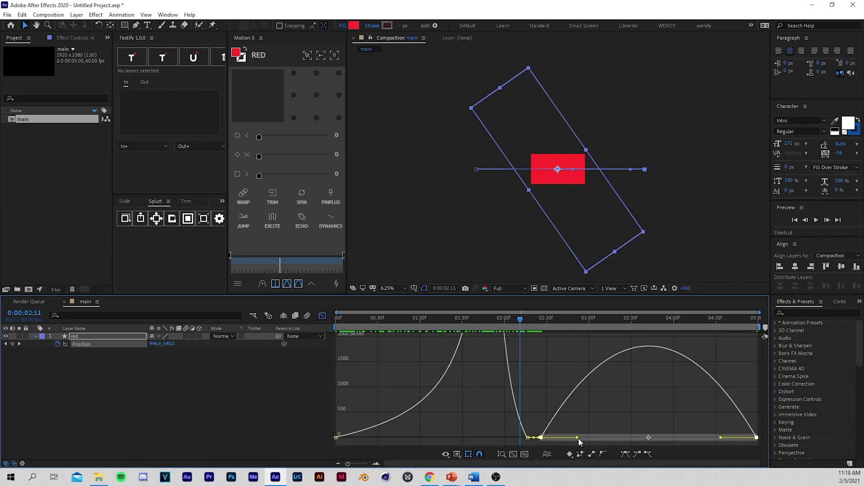
drag(721, 439, 648, 439)
drag(527, 324, 740, 324)
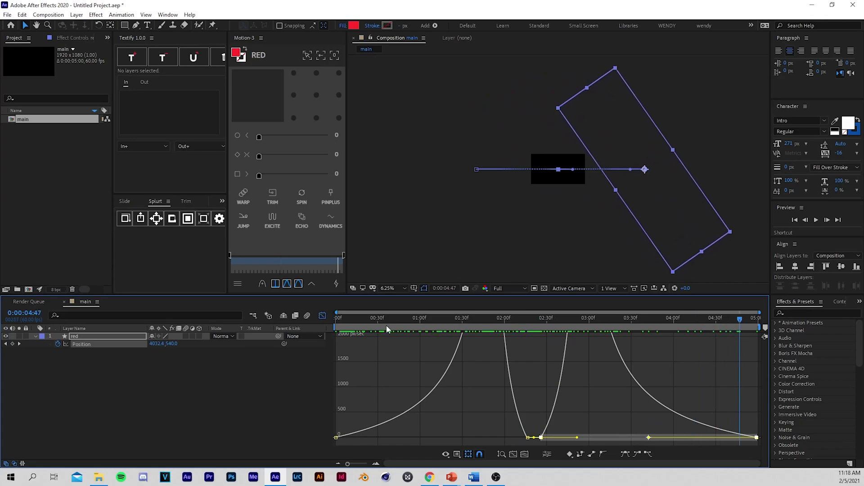
click(323, 316)
key(Home)
click(474, 395)
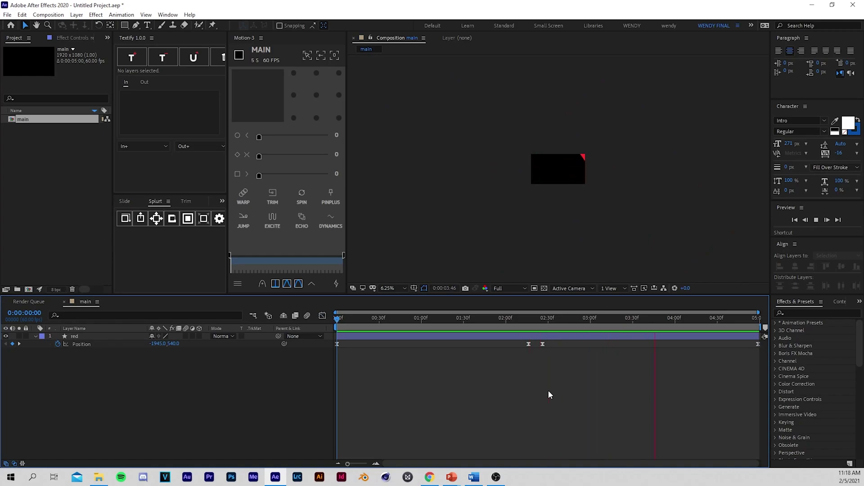
Preview the eased transition and check the composition's duration in its settings without changing anything
key(space)
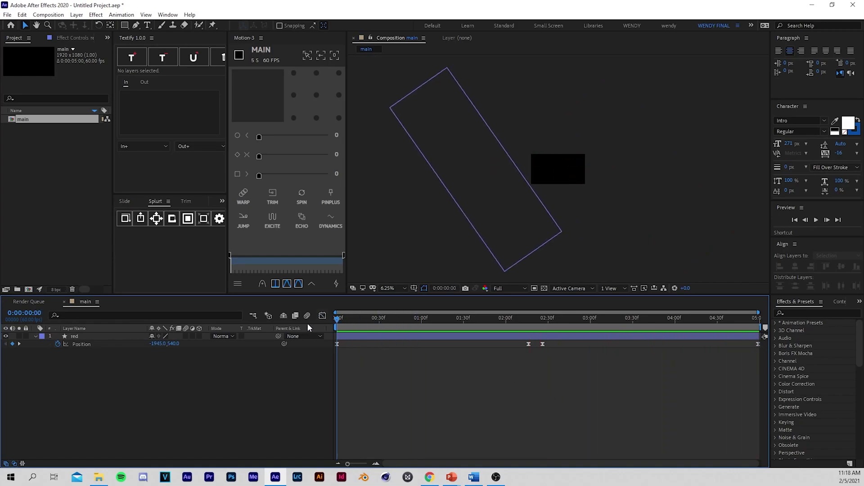
key(space)
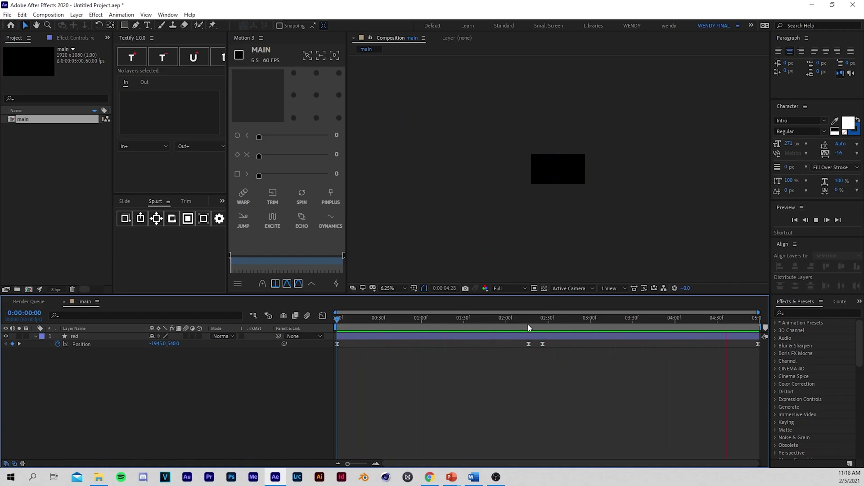
key(space)
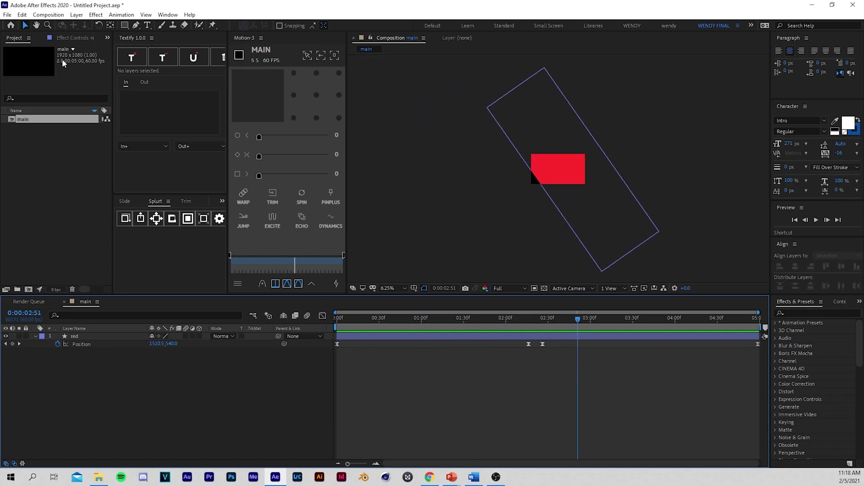
click(48, 15)
click(99, 43)
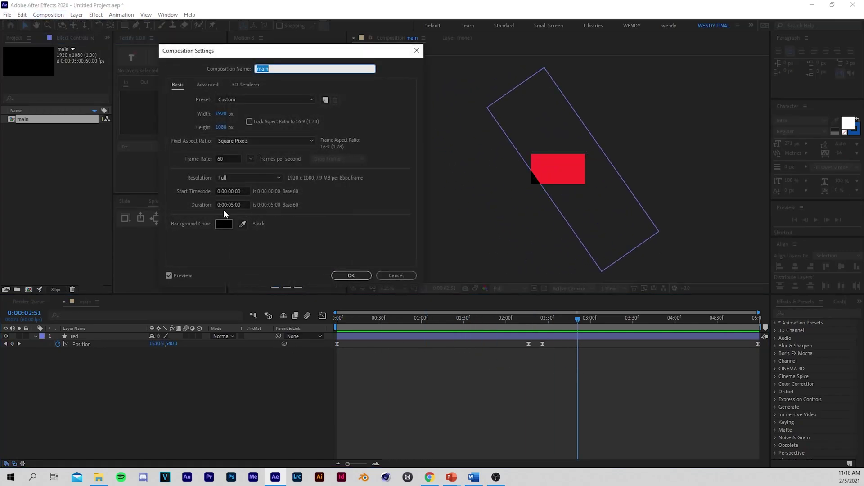
click(234, 205)
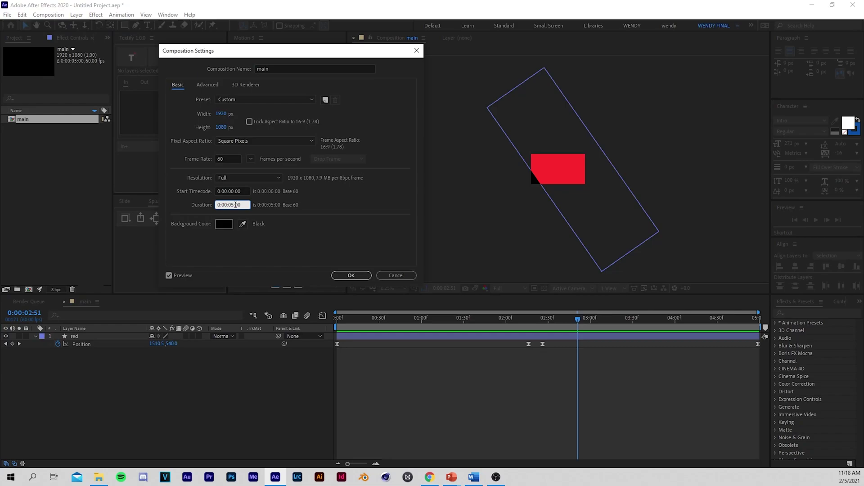
click(395, 275)
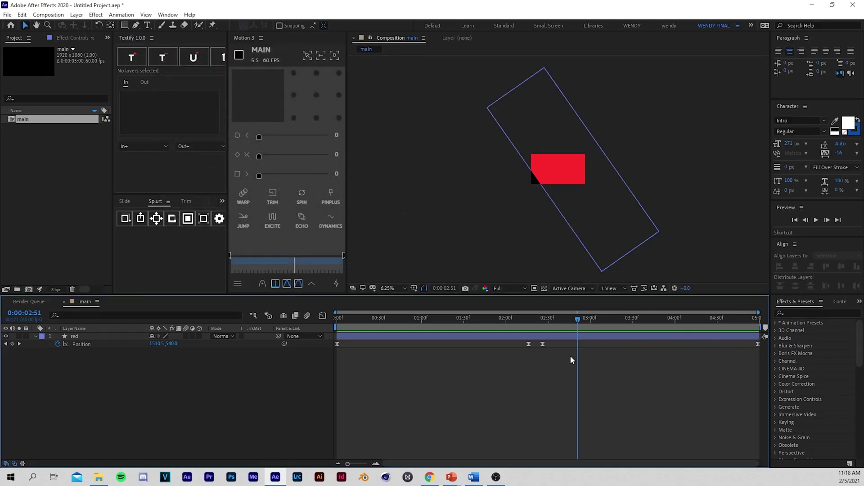
Move the red layer's second and third Position keyframes to about 1:25 and 1:35 and the last to about 3:18, then preview
drag(524, 346, 790, 347)
drag(525, 344, 457, 347)
click(599, 360)
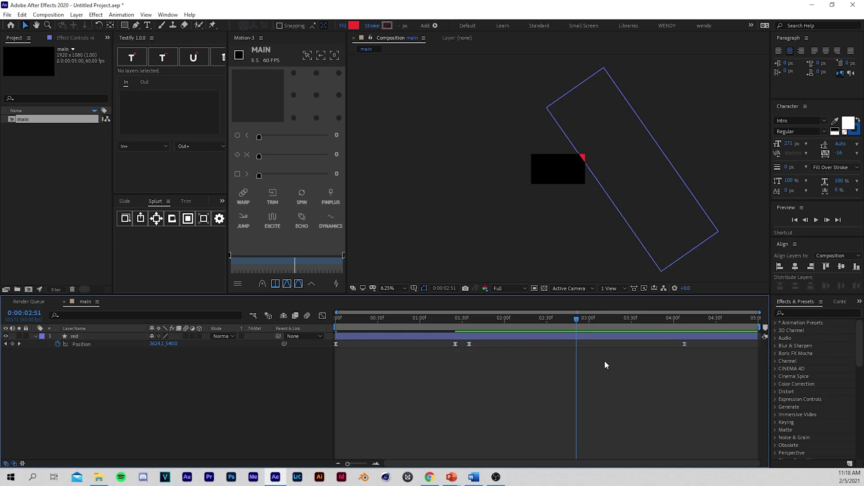
drag(685, 344, 614, 345)
drag(519, 317, 337, 318)
click(482, 365)
key(space)
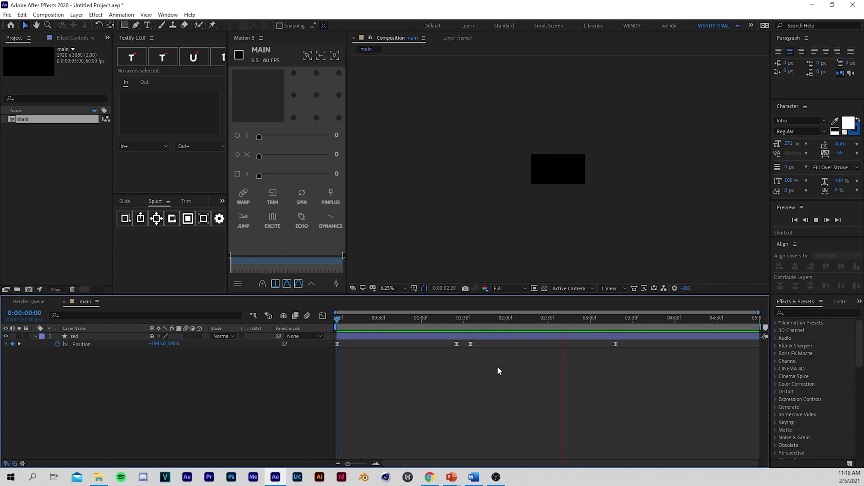
Move the red layer's middle Position keyframes to 1:01 and 1:11 and the last to 2:19, and preview from the start
click(456, 345)
drag(611, 349, 433, 347)
drag(692, 352, 421, 349)
click(596, 345)
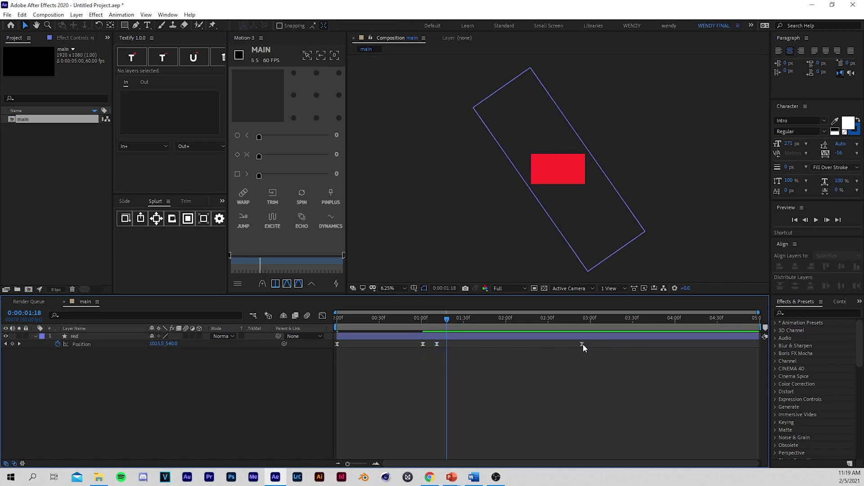
drag(582, 344, 533, 346)
drag(446, 318, 288, 324)
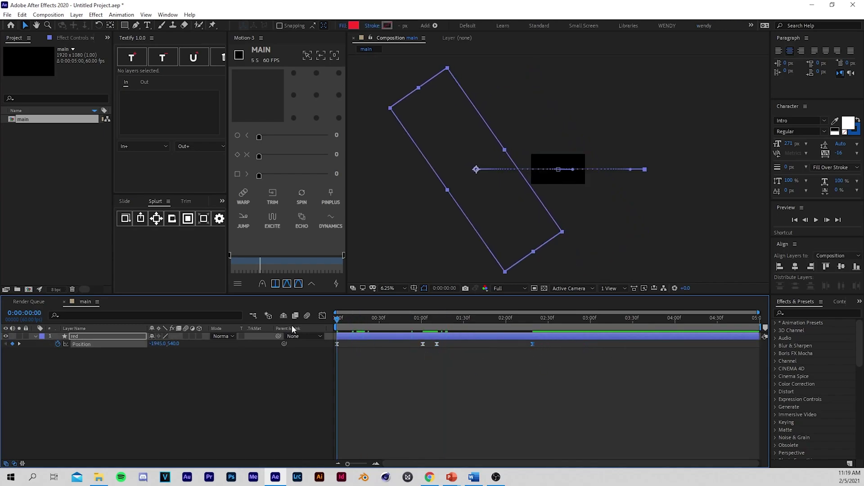
click(374, 361)
key(space)
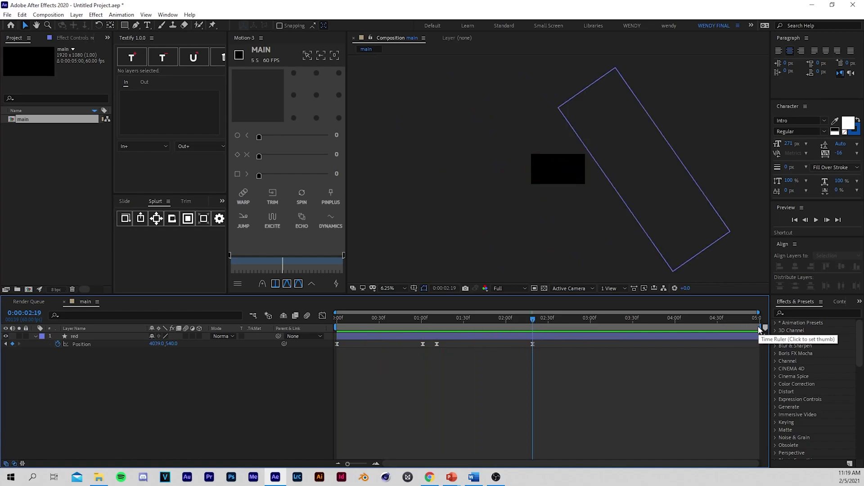
End the work area at the last Position keyframe (2:19), trim the composition to it, and preview the shortened animation
mouse_move(760, 328)
mouse_down()
mouse_move(574, 342)
mouse_move(535, 358)
mouse_up()
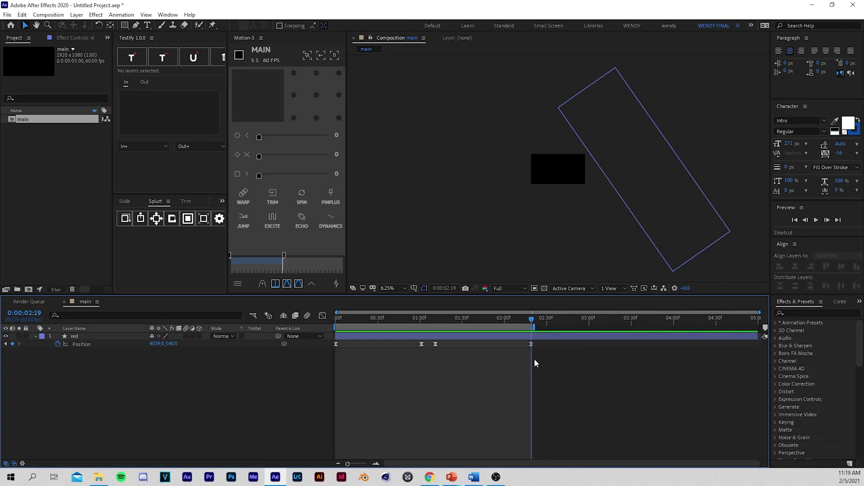
right_click(512, 326)
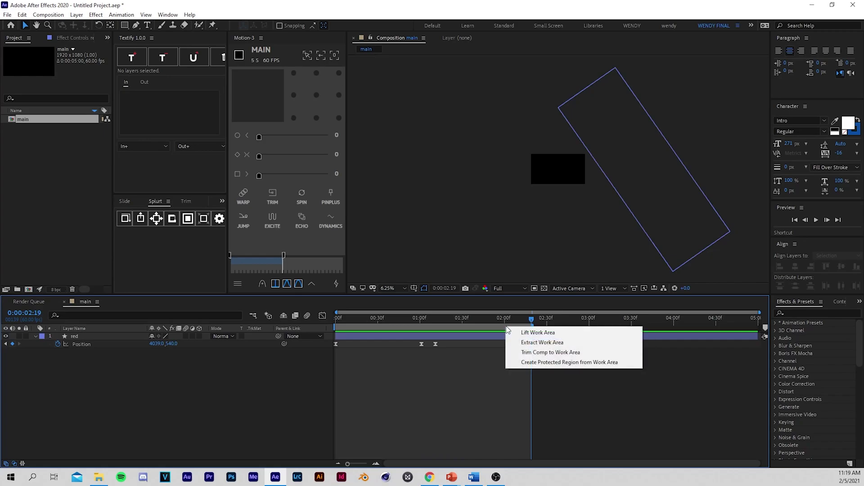
click(526, 352)
key(space)
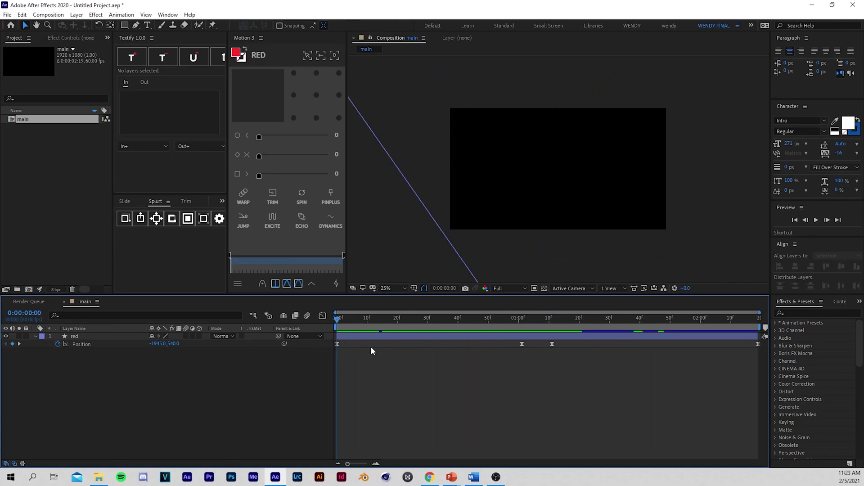
key(space)
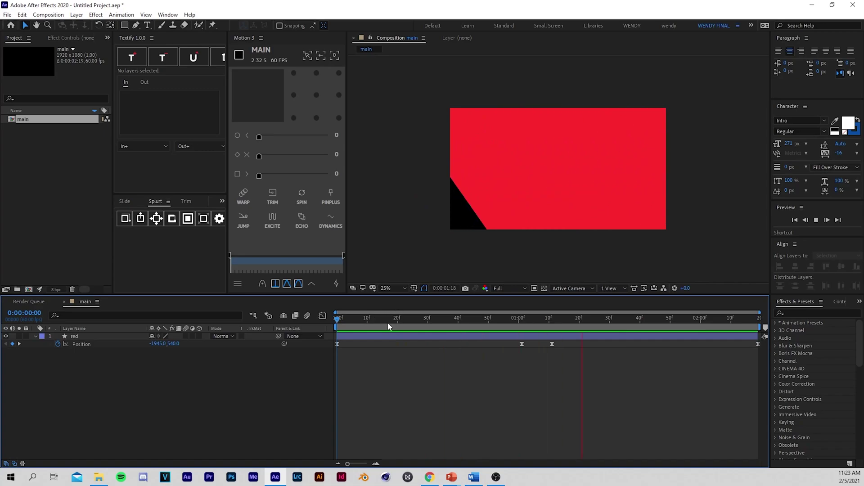
key(space)
Duplicate the red layer and change the copy's fill color to blue
click(352, 337)
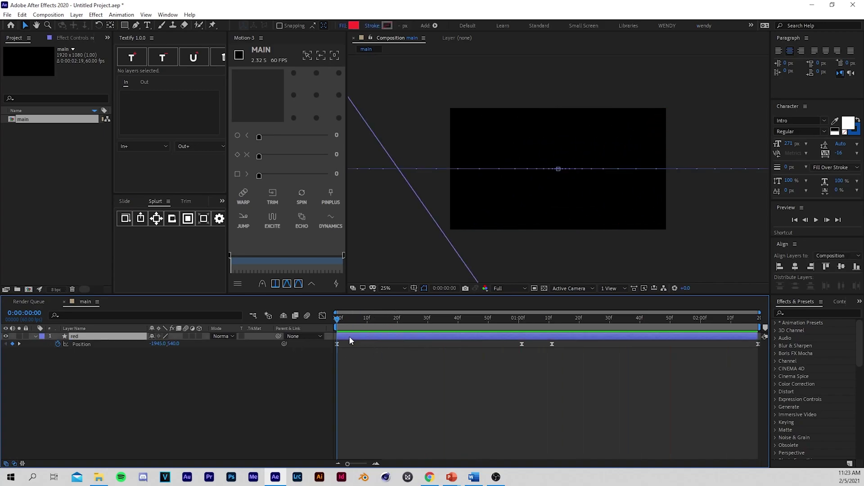
key(ctrl+d)
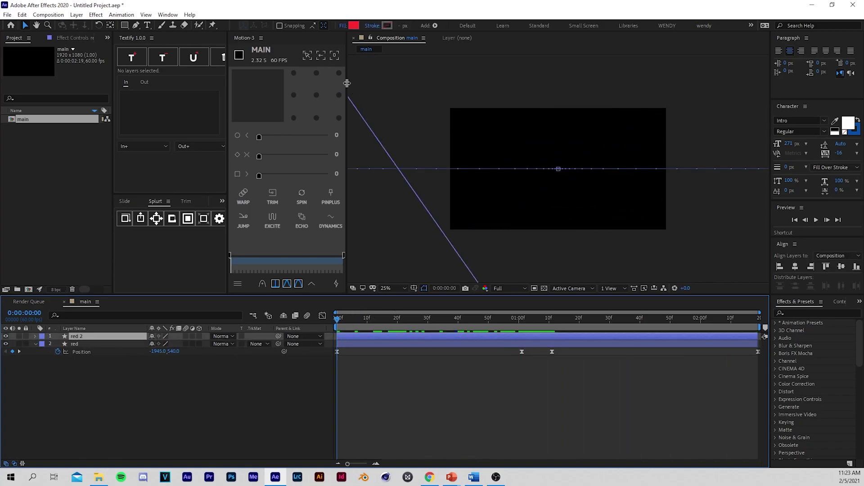
click(354, 26)
drag(192, 222, 193, 247)
click(276, 211)
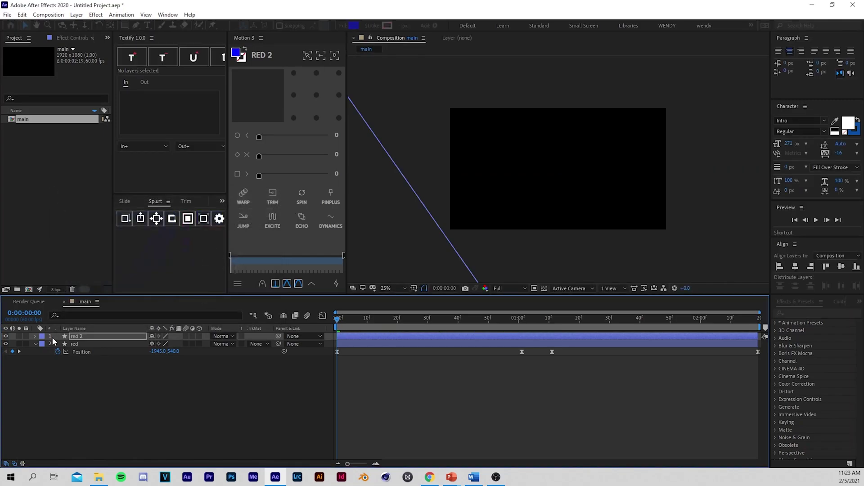
Rename the blue-filled duplicate layer as blue and place it below the red layer
text(blue)
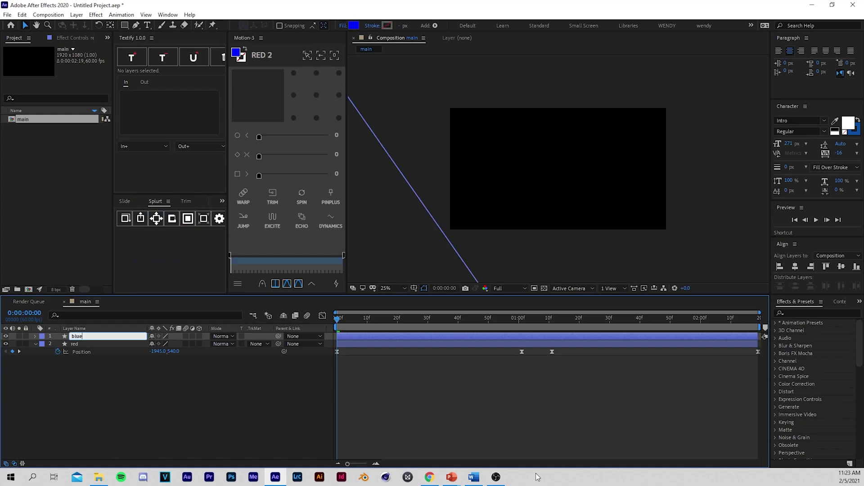
key(Return)
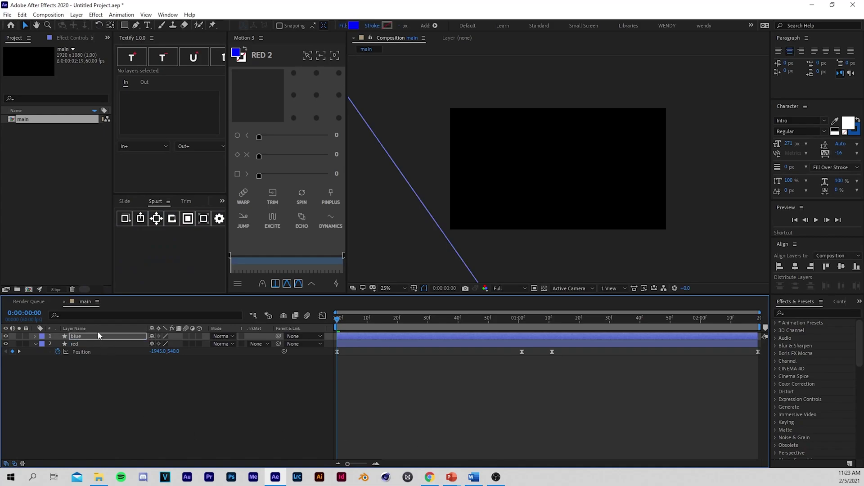
drag(92, 336, 94, 351)
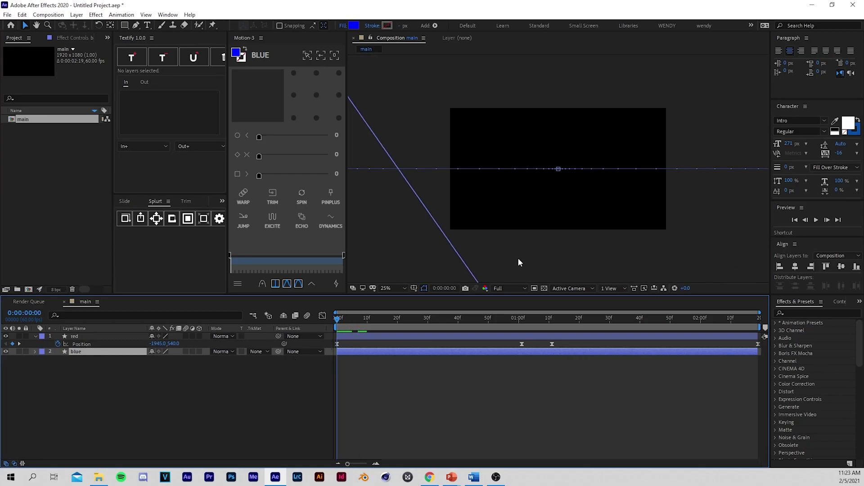
Shift the red layer one frame later in the timeline so it starts after the blue layer
drag(340, 324, 344, 373)
click(347, 369)
drag(340, 339, 343, 337)
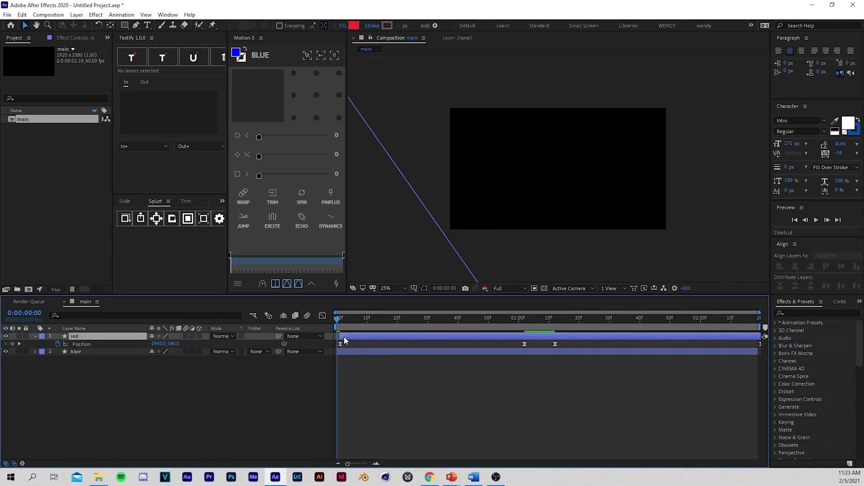
click(353, 370)
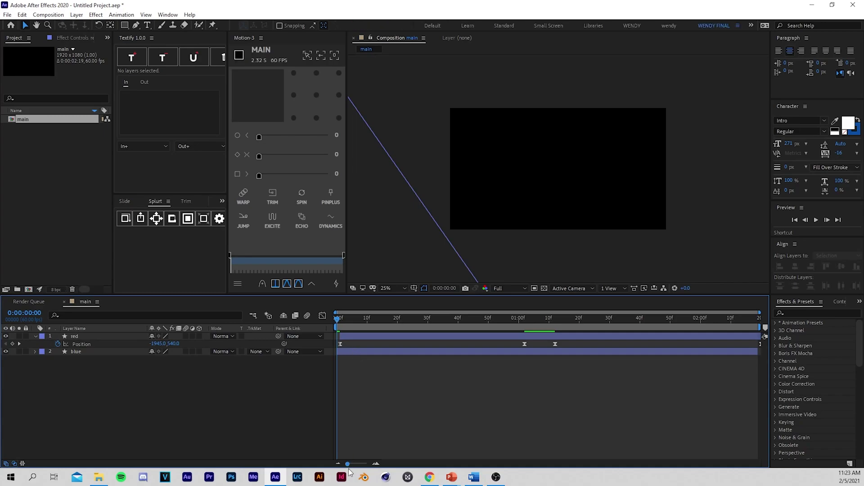
click(375, 466)
key(semicolon)
Preview the red and blue transition with the composition fitted to the viewer
key(space)
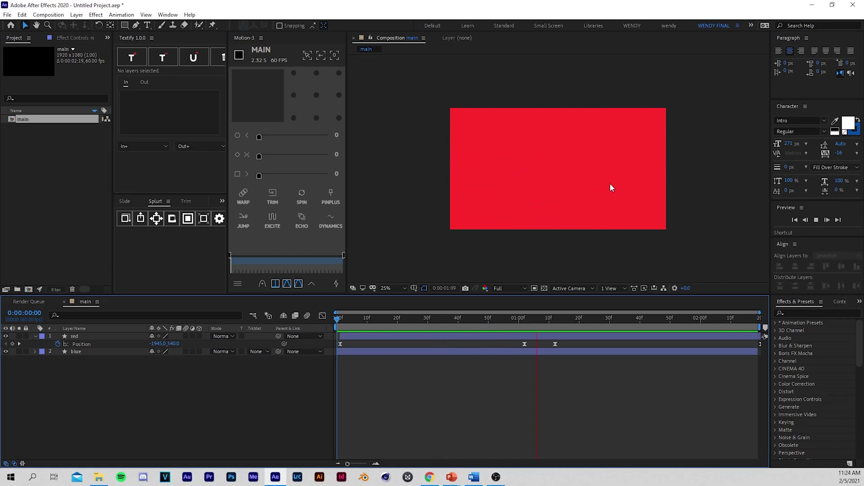
scroll(610, 176, up, 2)
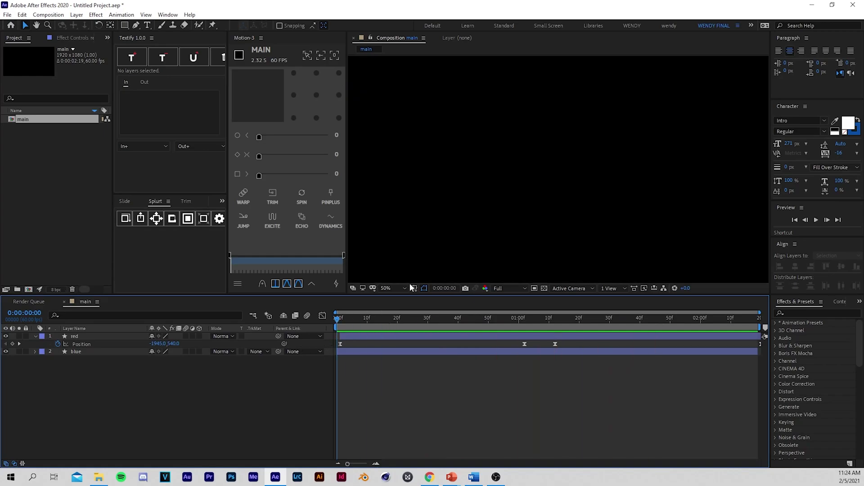
click(397, 291)
click(402, 307)
key(space)
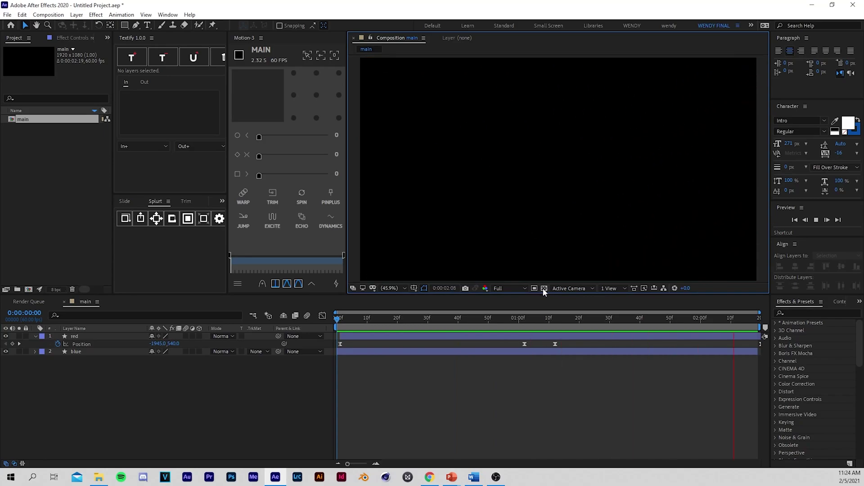
key(space)
scroll(466, 261, down, 2)
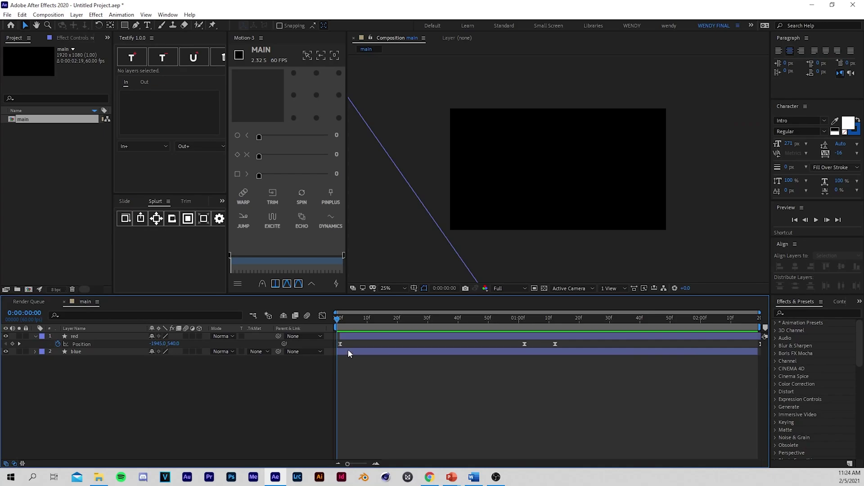
Duplicate the blue layer and change the copy's fill color to golden yellow
click(79, 352)
key(ctrl+d)
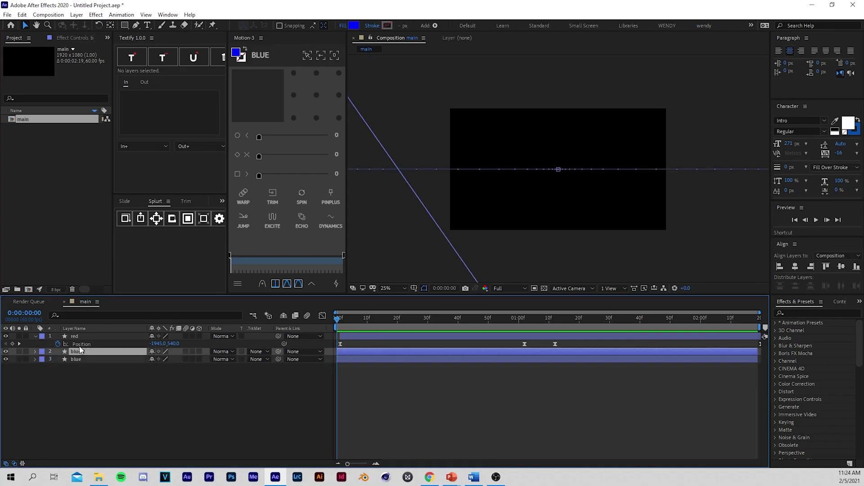
click(353, 26)
drag(185, 247, 194, 306)
click(258, 210)
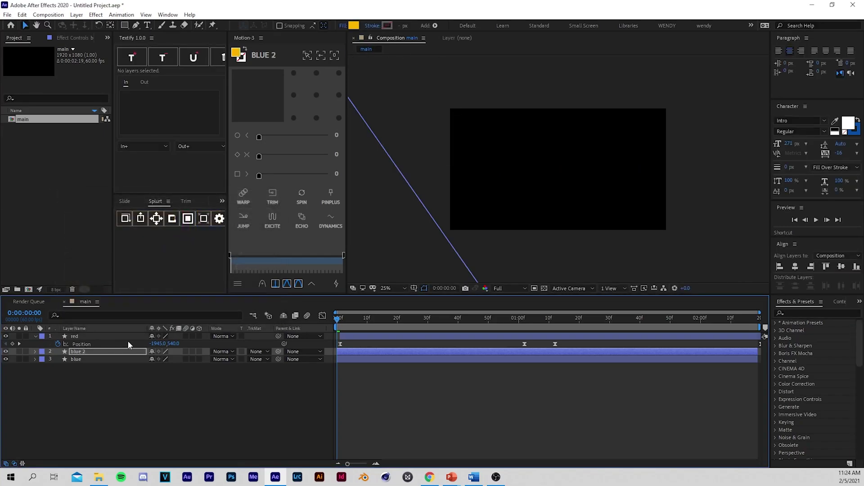
Rename the yellow-filled duplicate layer as gold and place it below the blue layer
click(98, 346)
text(gol)
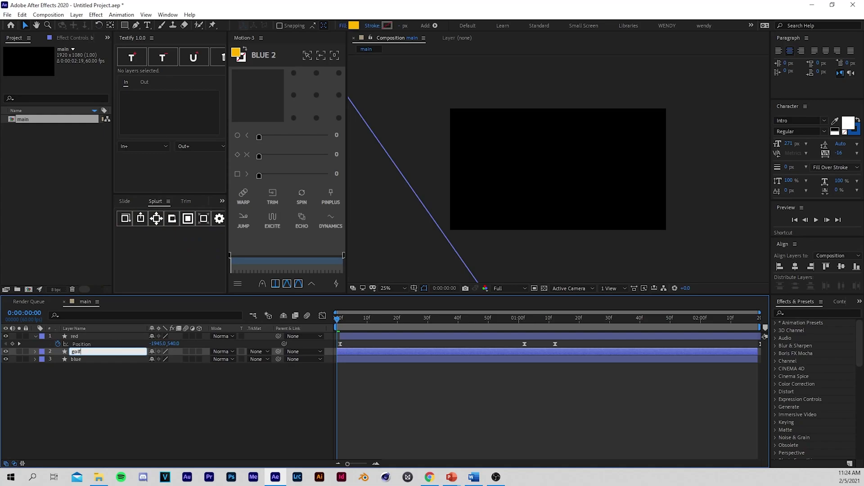
text(d)
key(Return)
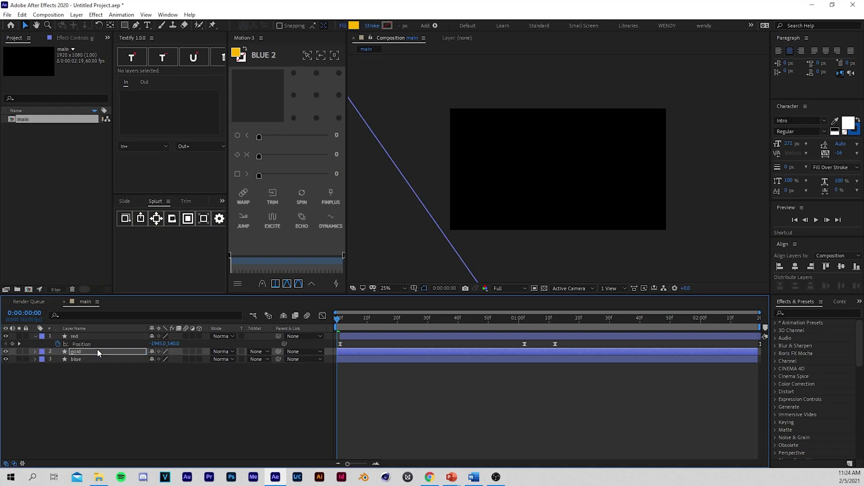
drag(79, 356, 72, 386)
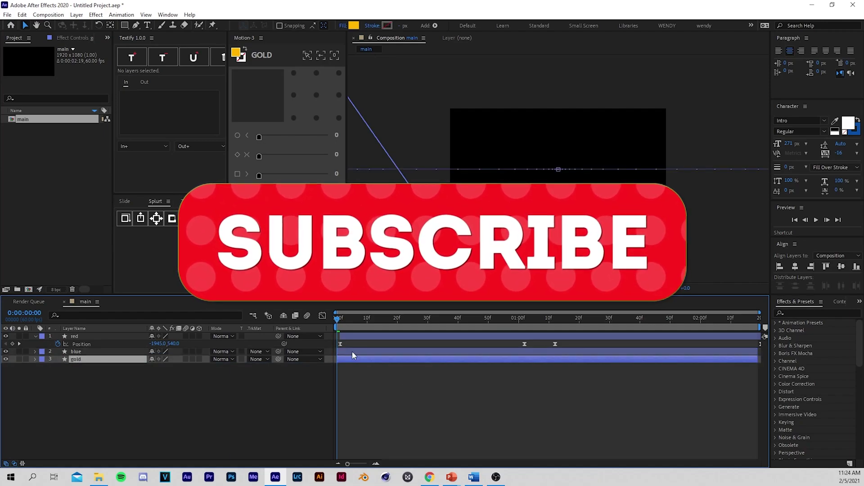
Shift the red and blue layers together one frame later, so blue starts at frame 1 and red at frame 2
key(semicolon)
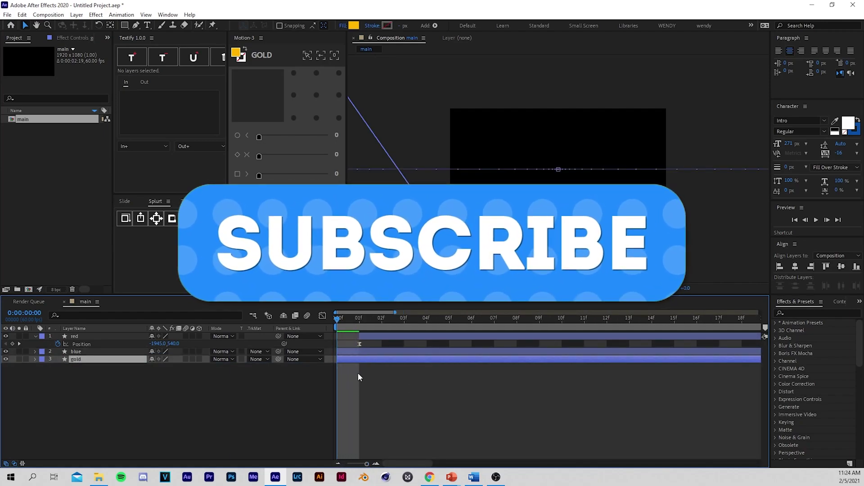
click(367, 352)
shift+click(373, 339)
drag(353, 350, 374, 352)
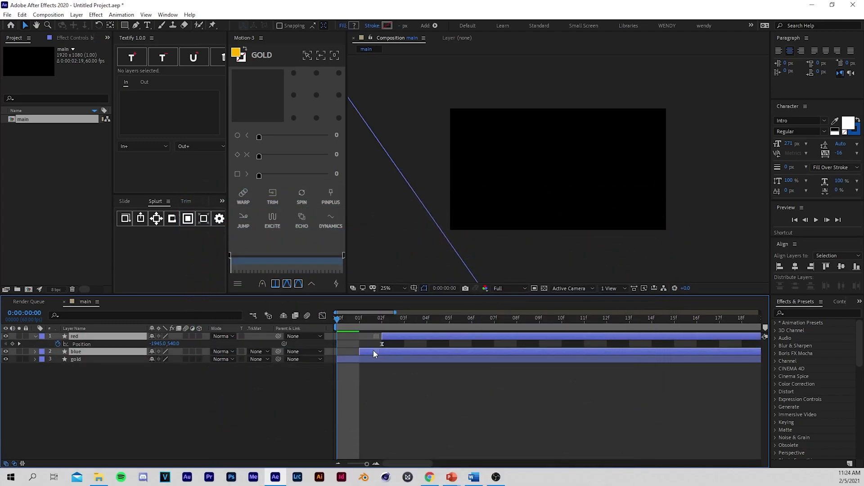
click(382, 369)
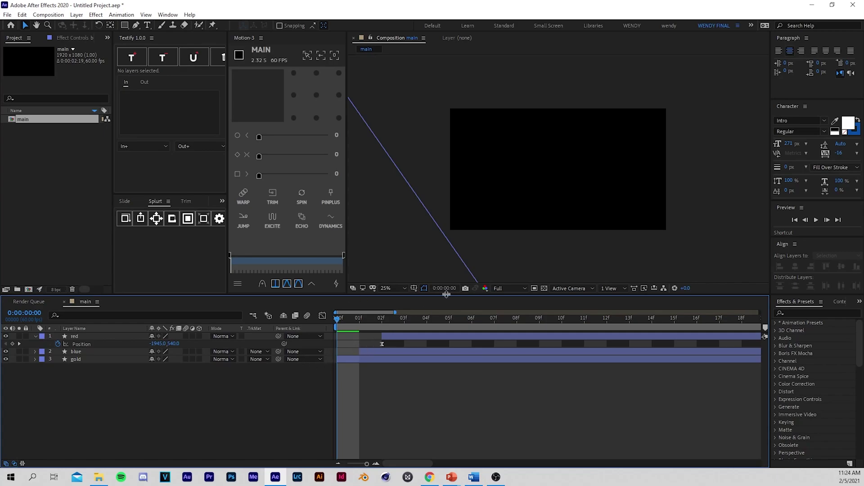
Preview the gold, blue and red transition at smaller viewer magnifications
key(space)
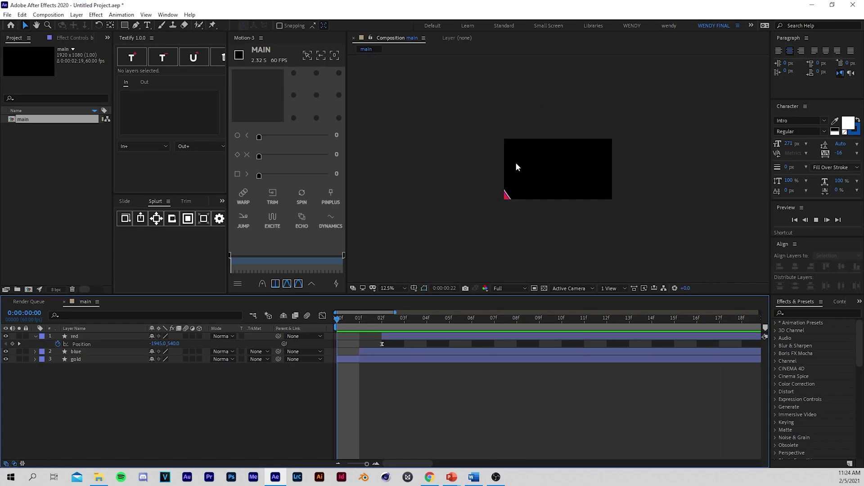
scroll(515, 162, down, 1)
scroll(520, 185, down, 1)
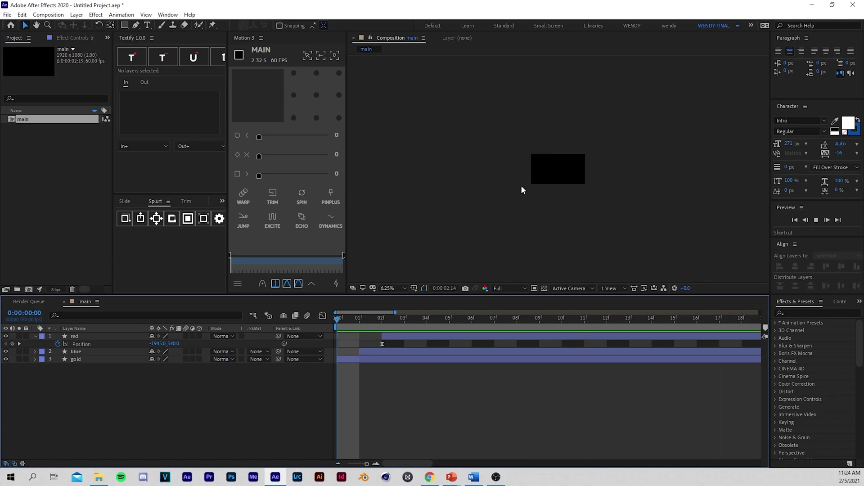
key(space)
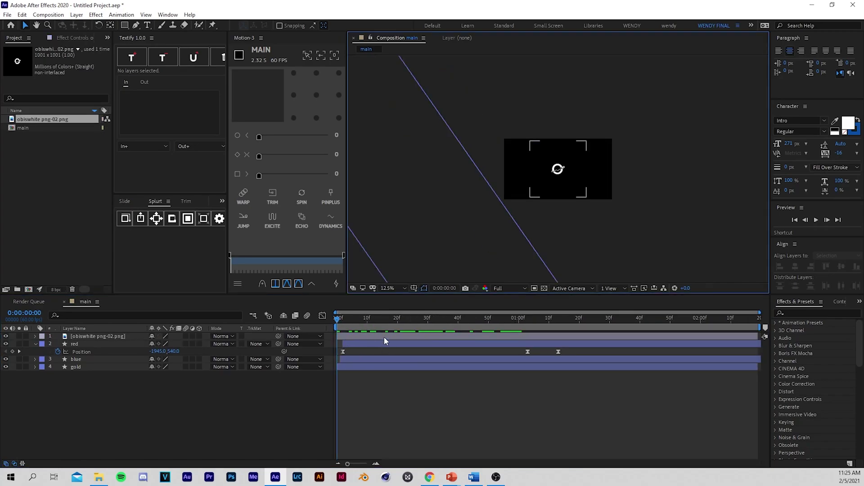
Scale the logo layer obiswhite png-02.png to 197% and check it against the red shape at frame 55
click(385, 338)
key(s)
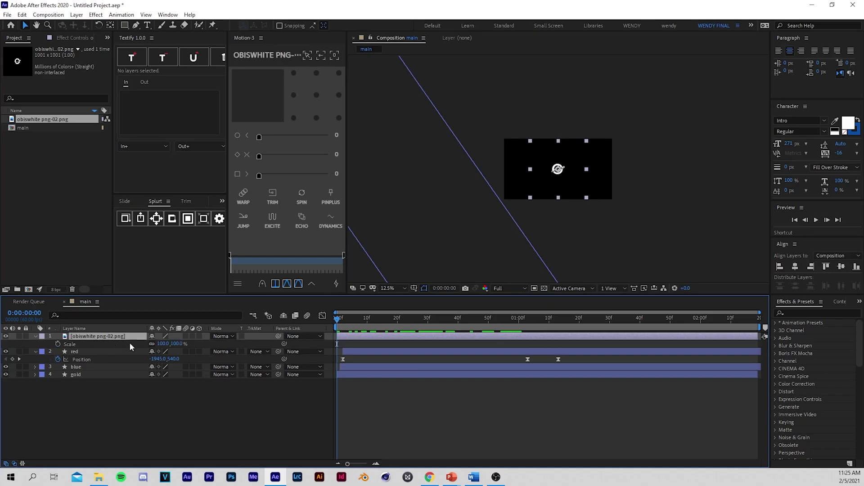
drag(163, 343, 374, 351)
drag(427, 320, 505, 320)
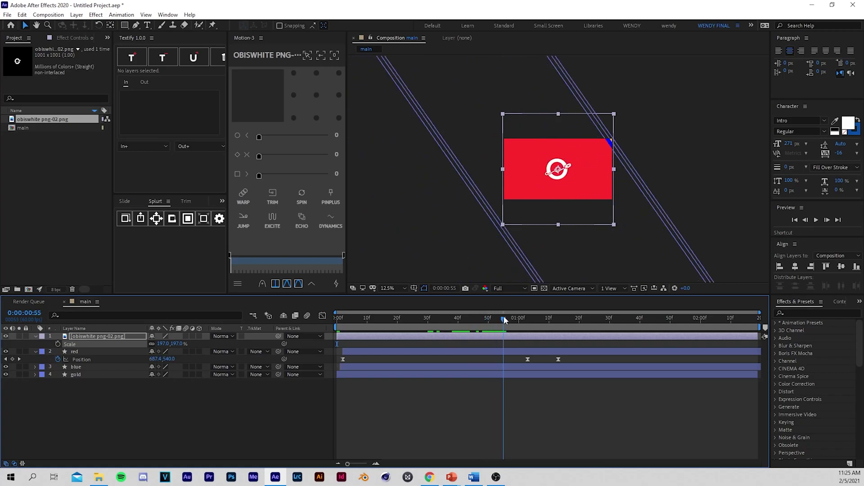
Place the red layer above the logo layer and set the logo's track matte to Alpha Matte "red"
drag(75, 352, 88, 335)
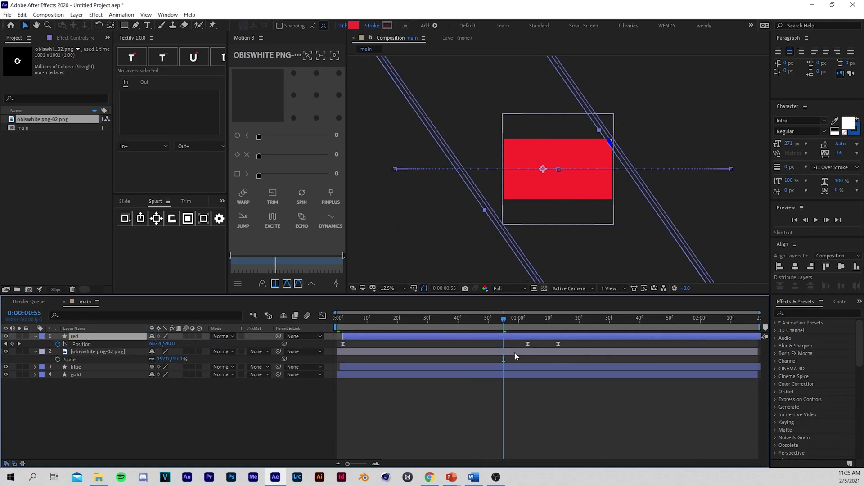
drag(390, 314, 483, 320)
drag(436, 337, 365, 337)
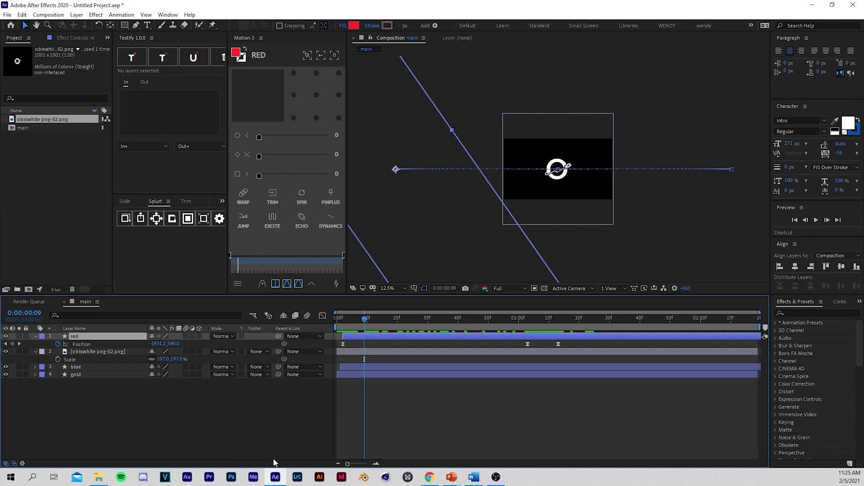
click(248, 349)
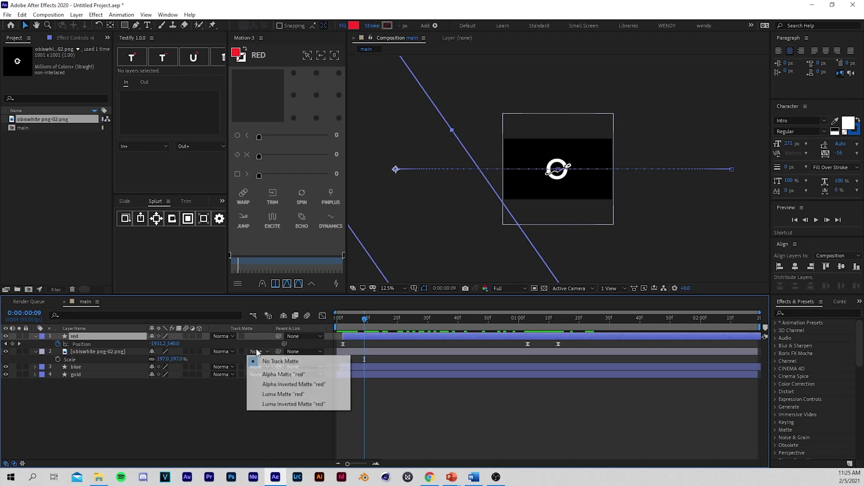
click(277, 374)
Check the red-matted logo by playing the composition and moving through the timeline
drag(364, 317, 309, 347)
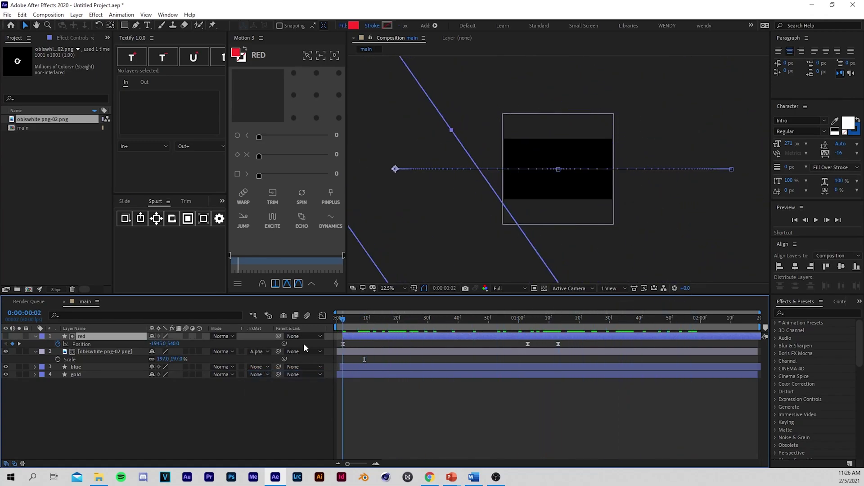
key(space)
drag(348, 319, 404, 360)
key(shift+Page_Up)
key(shift+Page_Up)
key(shift+Page_Down)
key(shift+Page_Down)
key(shift+Page_Up)
Duplicate the red layer, place the copy directly below the logo layer and turn on its visibility
click(105, 338)
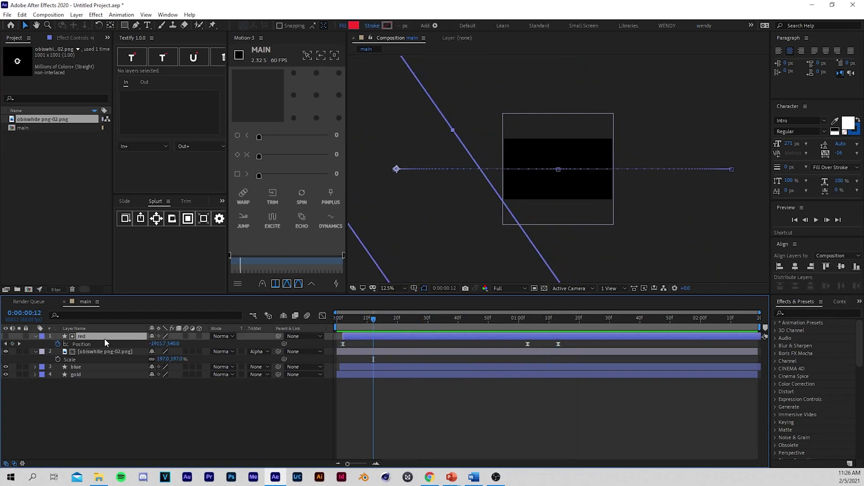
key(ctrl+d)
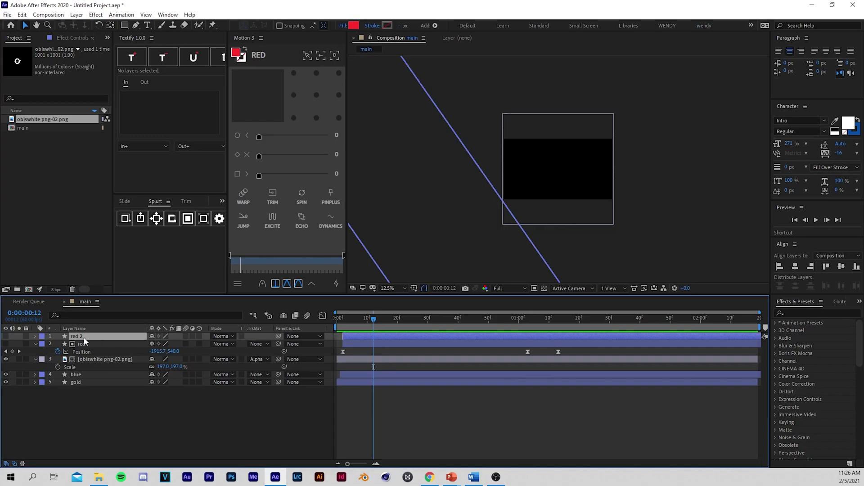
drag(85, 342, 91, 366)
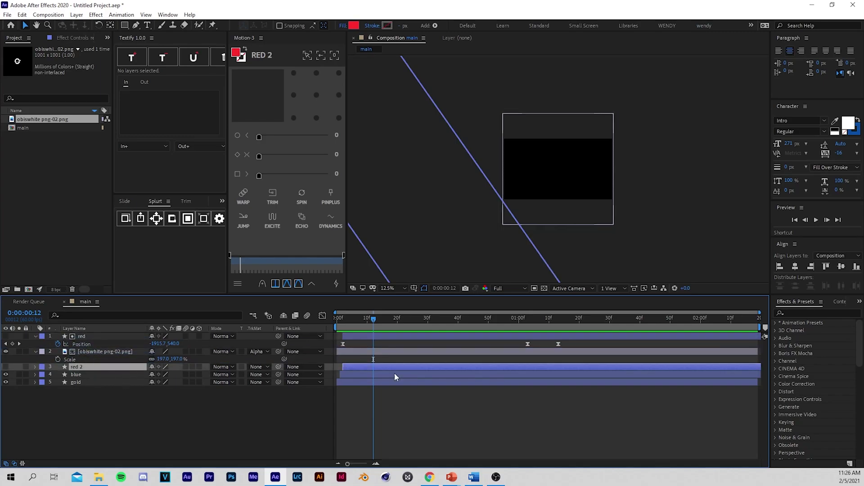
click(470, 419)
key(space)
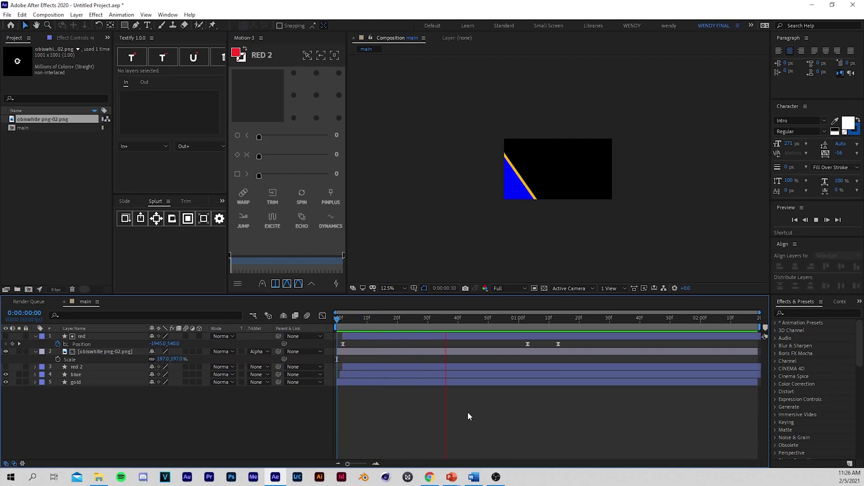
key(space)
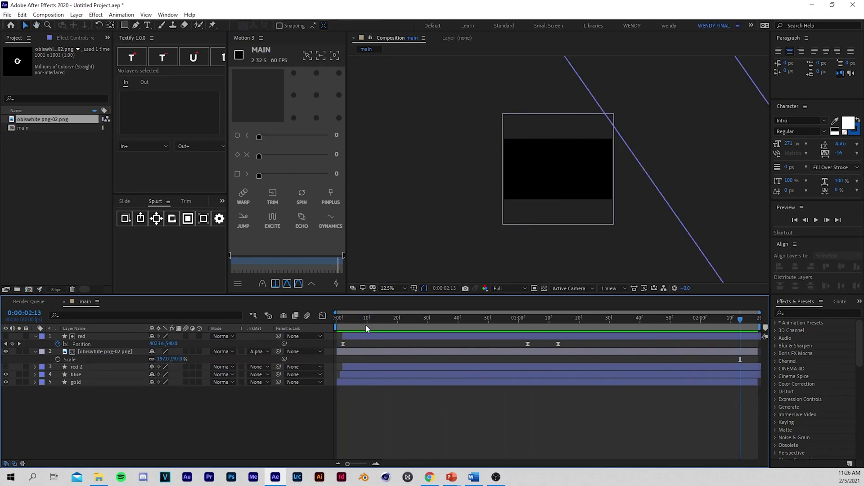
key(space)
drag(5, 367, 6, 374)
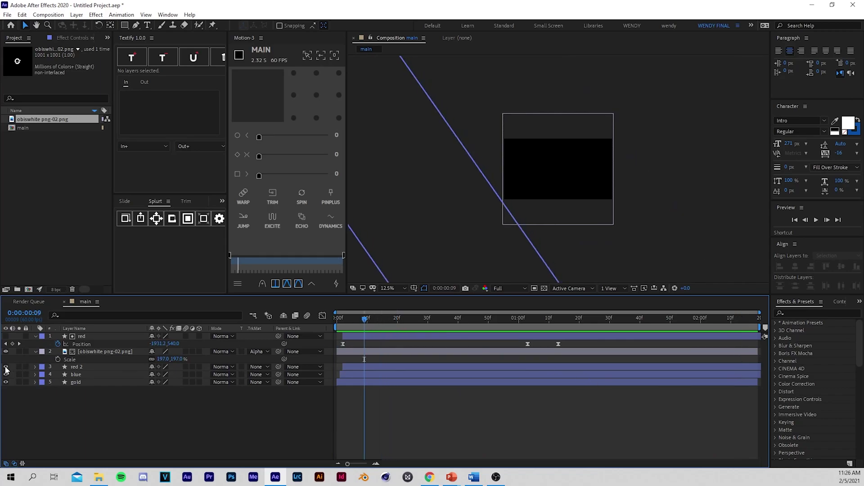
Preview the full transition with the logo revealed over the colored shapes
key(space)
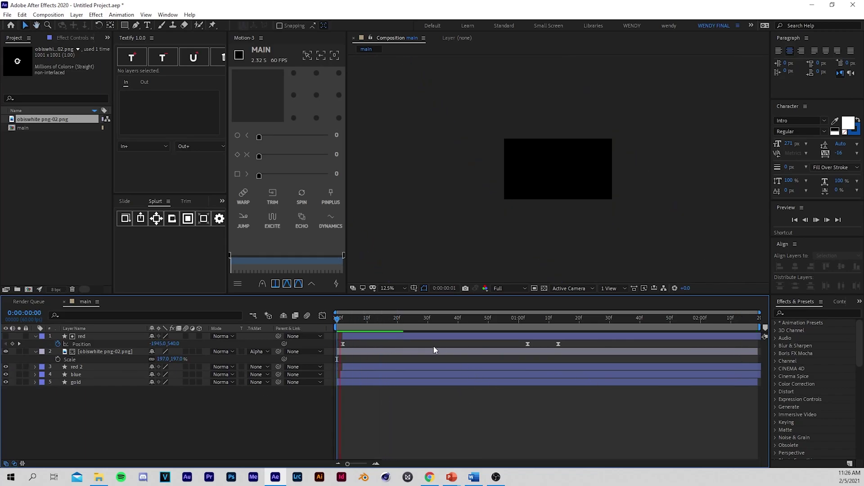
drag(484, 328, 677, 325)
key(space)
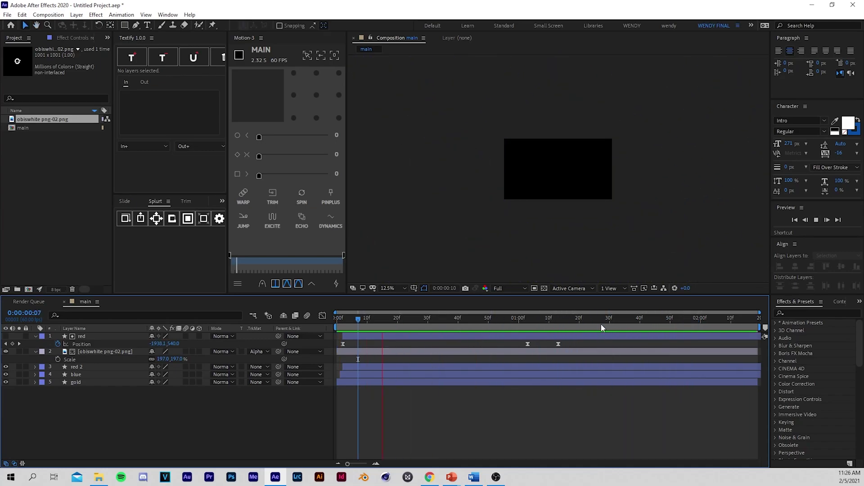
drag(530, 320, 751, 321)
key(space)
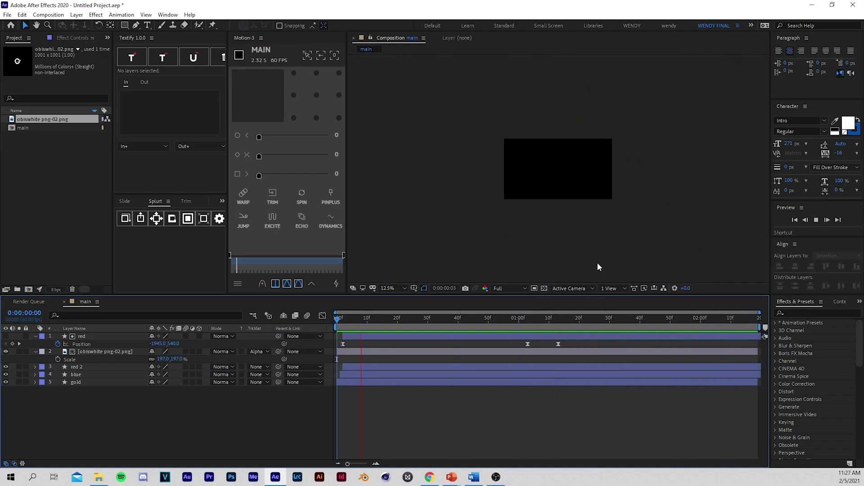
mouse_move(525, 317)
mouse_down()
mouse_move(538, 320)
mouse_move(357, 322)
mouse_move(624, 324)
mouse_move(368, 328)
mouse_move(524, 334)
mouse_up()
Add Scale keyframes to the logo layer at 0:00:00:43 and 0:00:01:34
click(494, 354)
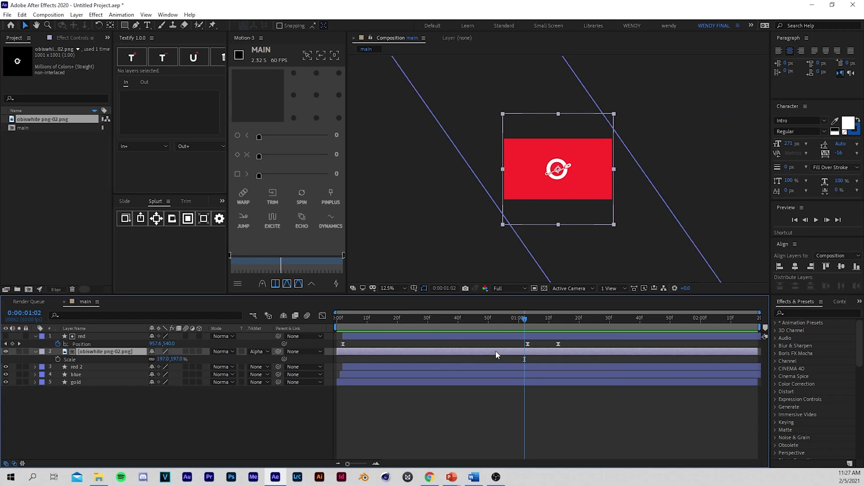
drag(512, 319, 466, 335)
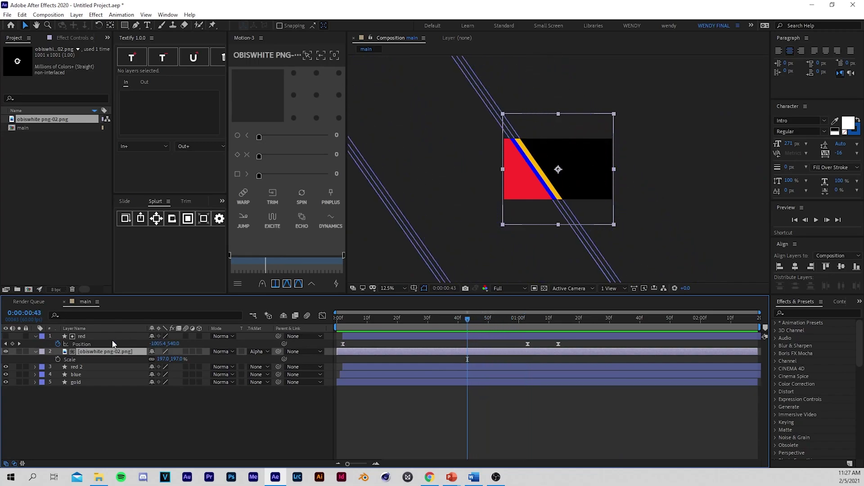
click(58, 358)
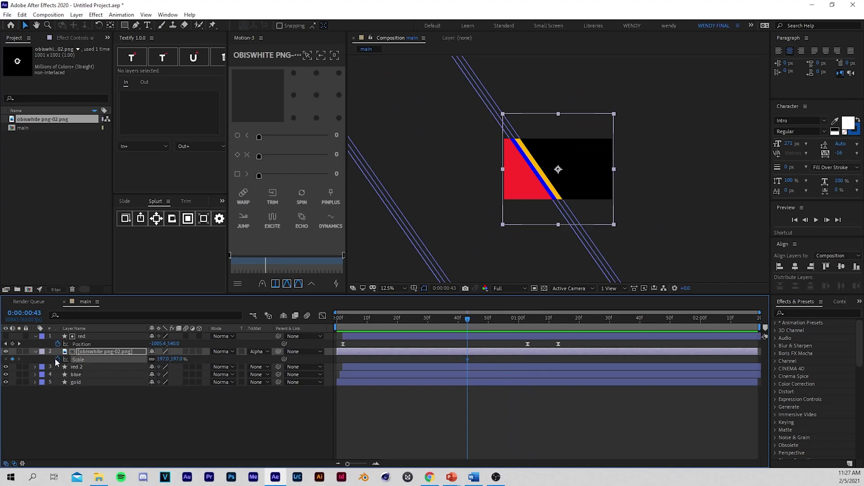
drag(471, 320, 621, 327)
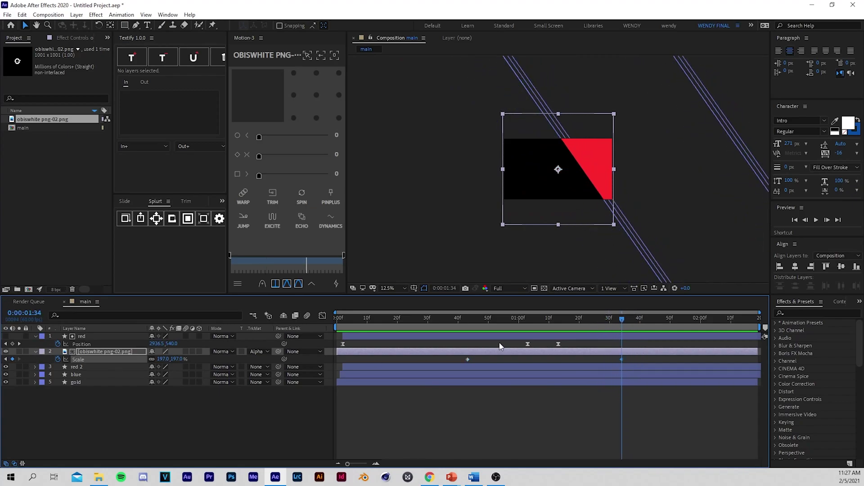
Set the logo's scale to 247% at the 0:00:00:43 keyframe and 133% at the 0:00:01:34 keyframe, and preview it
drag(503, 325, 472, 345)
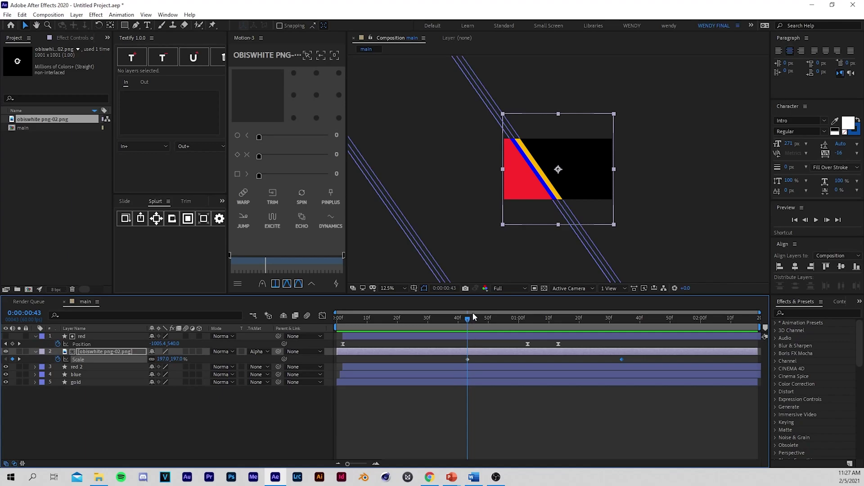
drag(176, 359, 348, 350)
drag(602, 316, 623, 318)
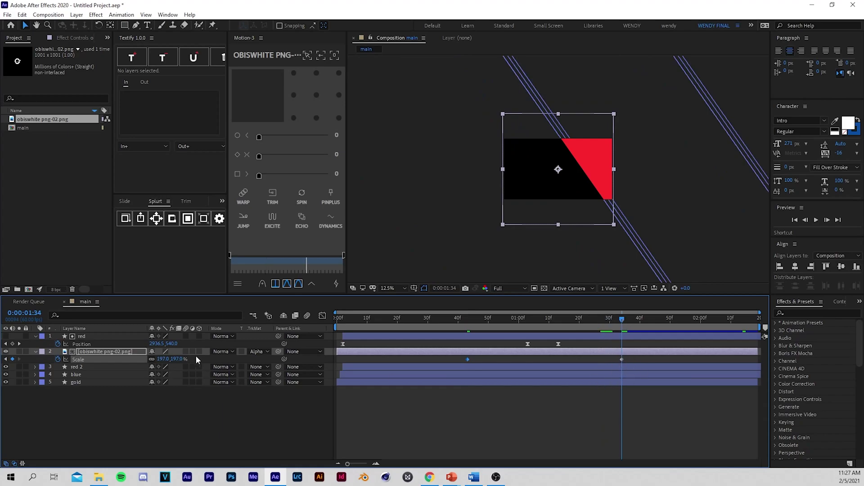
drag(176, 359, 170, 382)
click(463, 322)
key(space)
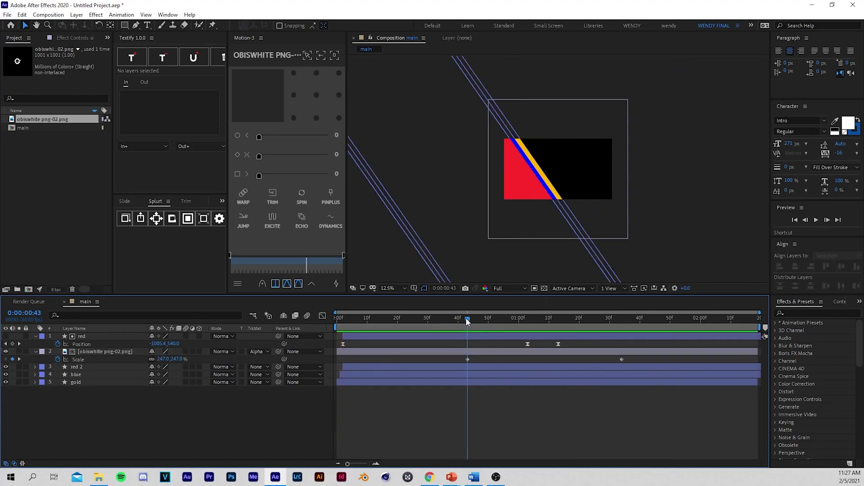
key(space)
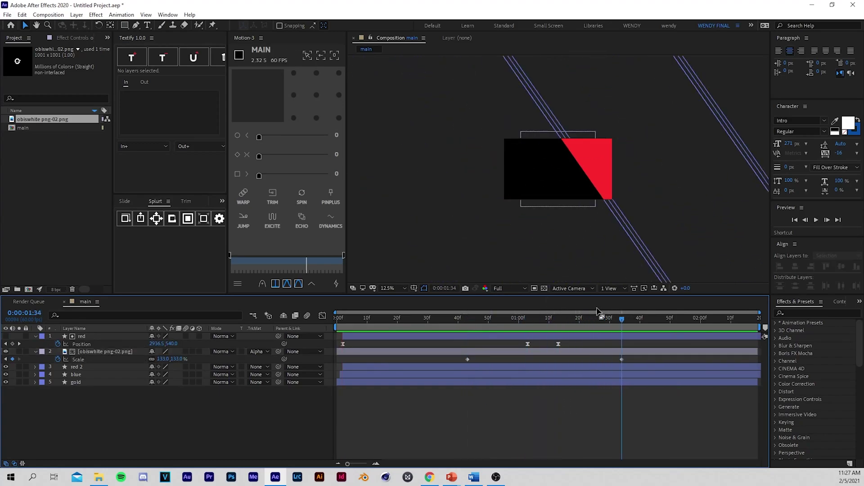
Set the logo's scale at the 0:00:01:34 keyframe to 227% and preview the animation
click(470, 330)
drag(471, 334, 625, 335)
click(177, 359)
text(247)
key(Return)
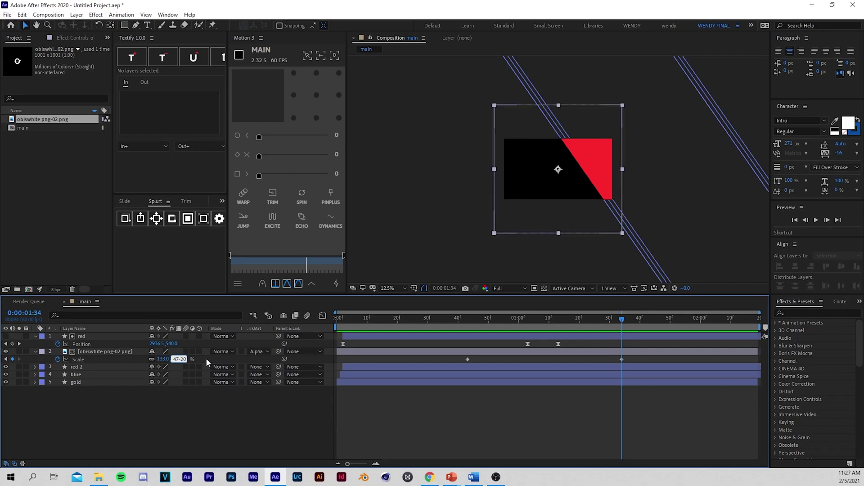
click(206, 358)
key(space)
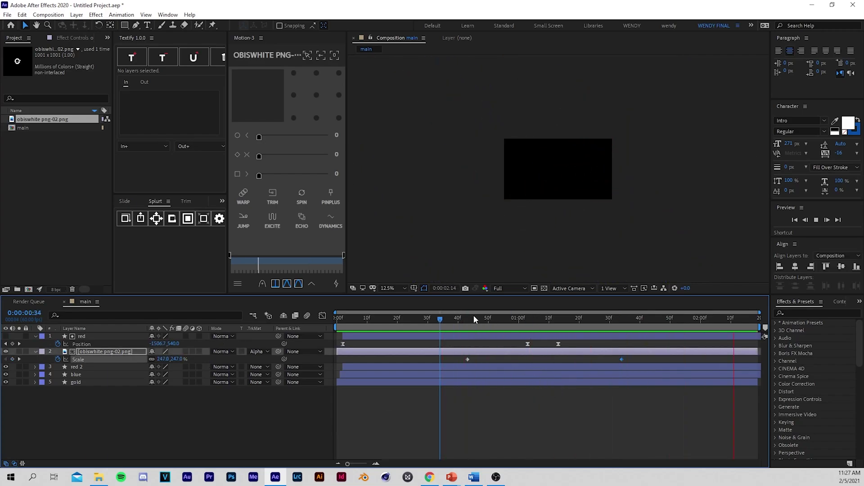
key(space)
Apply Easy Ease to both of the logo's Scale keyframes and preview the eased scaling enlarged in the viewer
drag(457, 359, 674, 355)
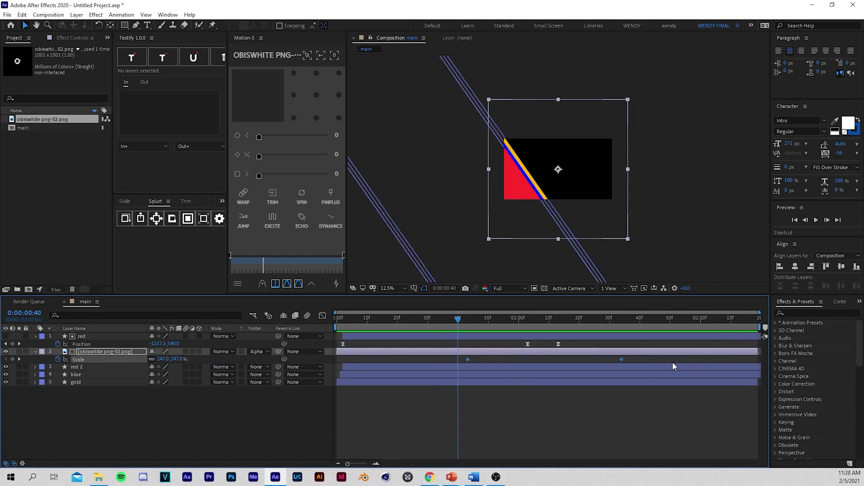
right_click(469, 359)
mouse_move(514, 354)
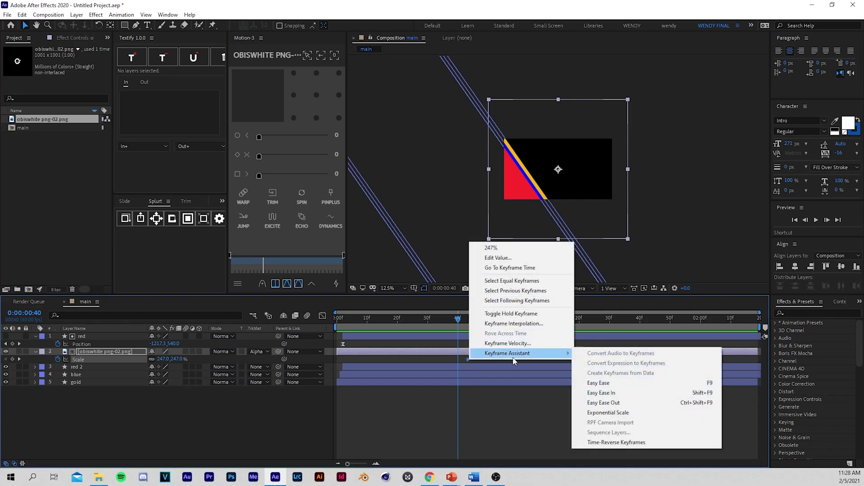
click(619, 383)
key(space)
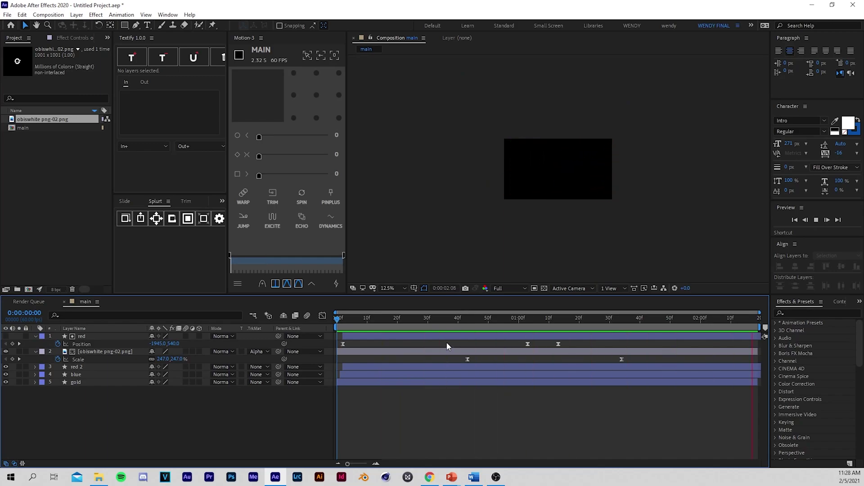
key(period)
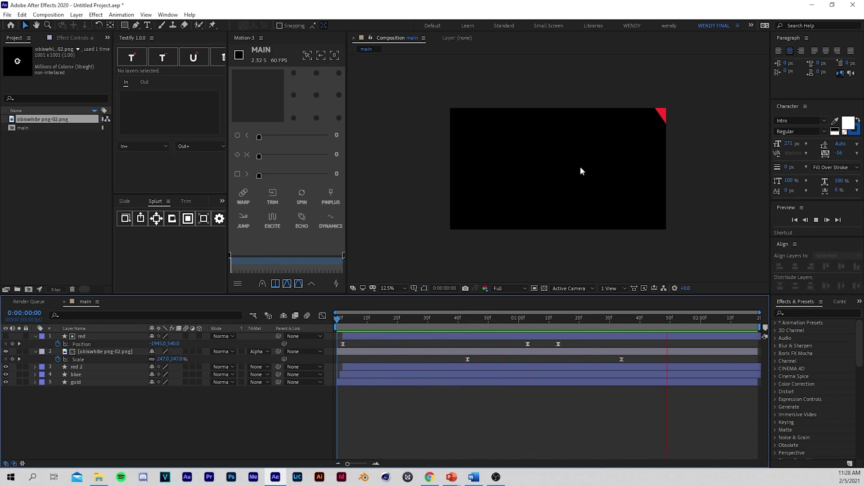
Apply the Drop Shadow effect to the logo layer at 0:00:01:00 and set the shadow distance to 13
drag(454, 318, 518, 318)
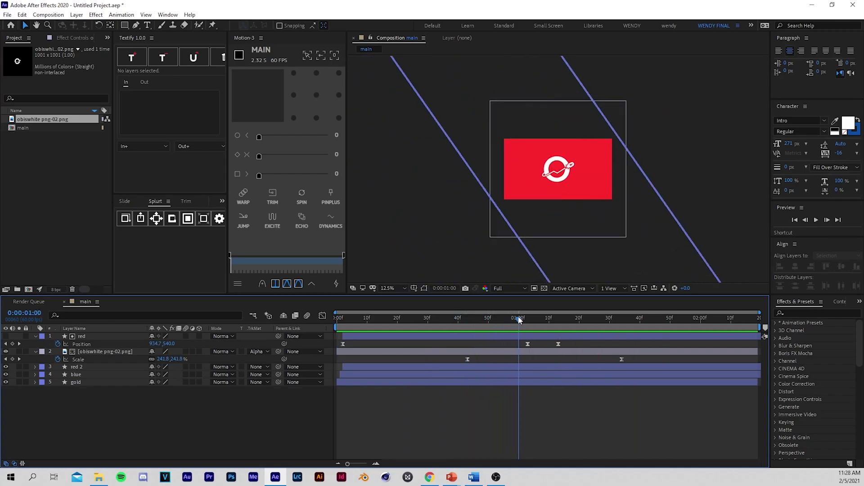
click(495, 352)
click(799, 313)
text(drop sh)
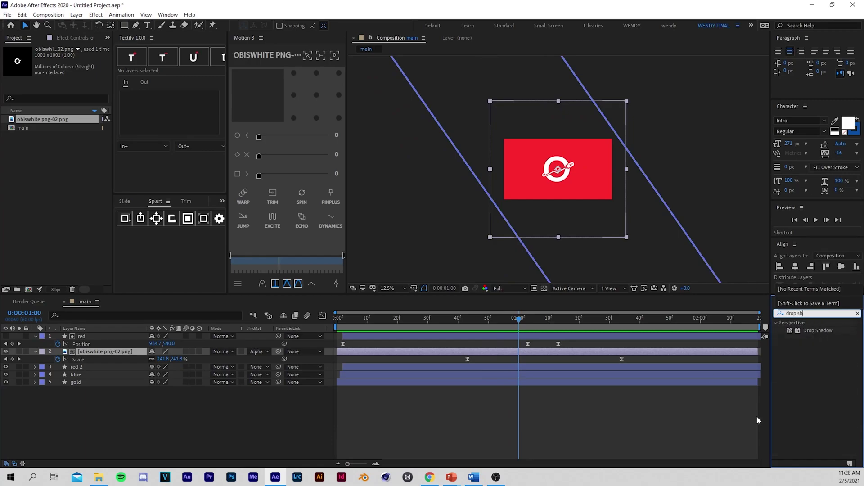
click(799, 334)
click(550, 358)
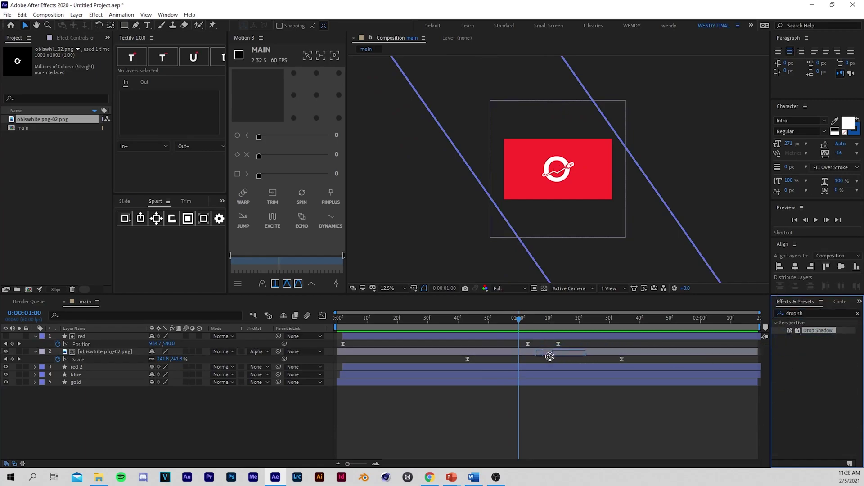
drag(803, 331, 553, 357)
scroll(548, 207, up, 4)
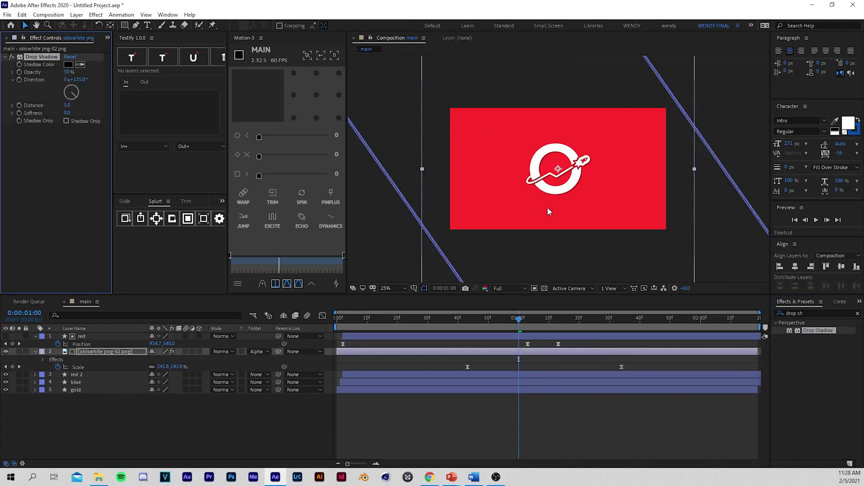
drag(67, 104, 80, 115)
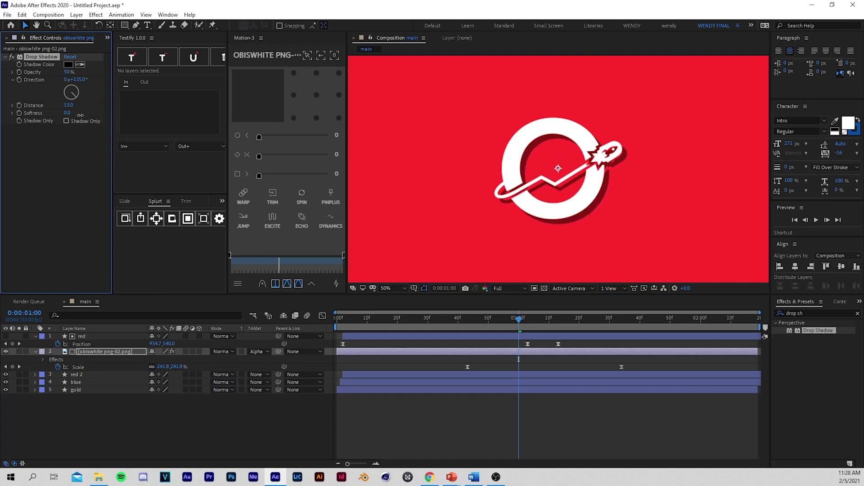
Remove the Drop Shadow effect from the logo layer
drag(69, 73, 66, 73)
key(Delete)
key(comma)
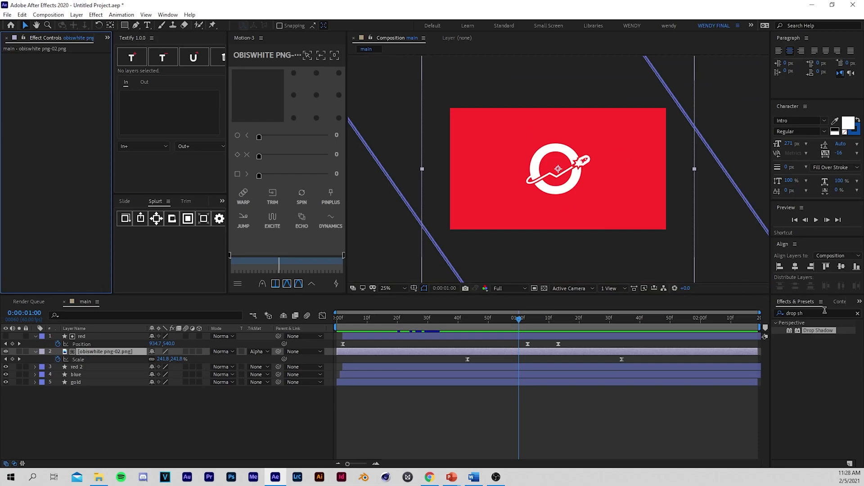
Find the uni.Long Shadow effect and apply it to the logo layer
click(795, 313)
key(ctrl+a)
text(long)
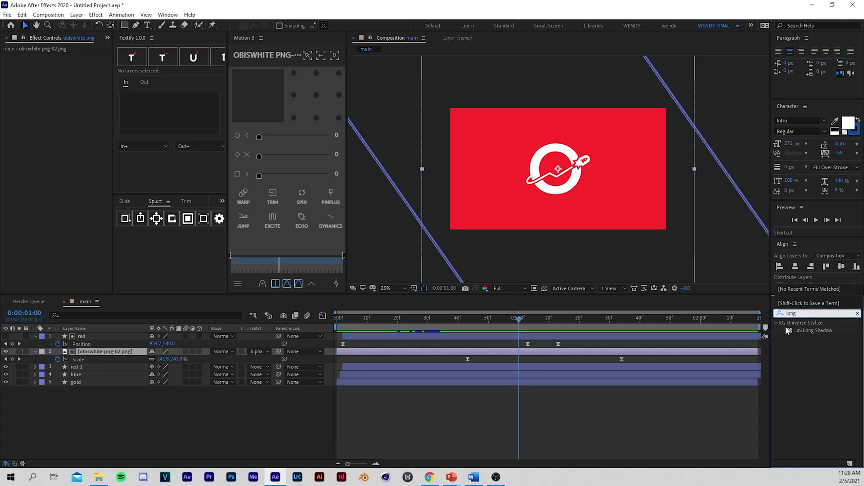
drag(813, 331, 522, 353)
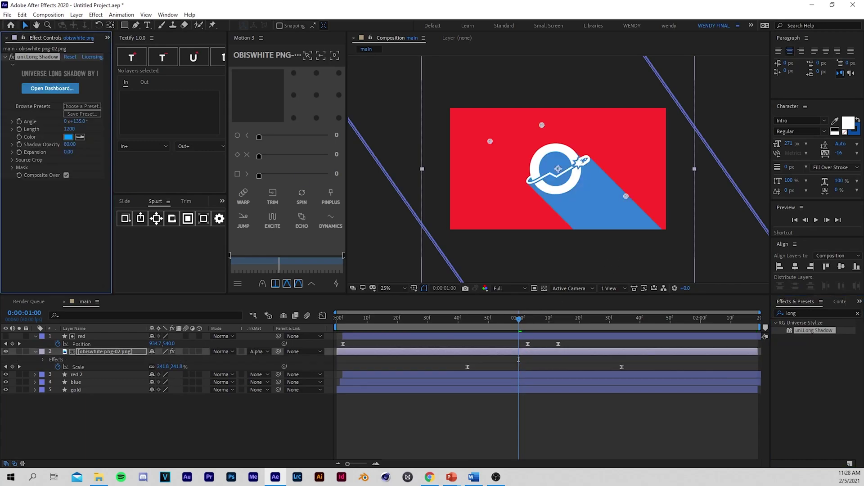
Set the long shadow's color to gray 5C5C5C and its Shadow Opacity to 17
click(68, 137)
drag(63, 272, 40, 281)
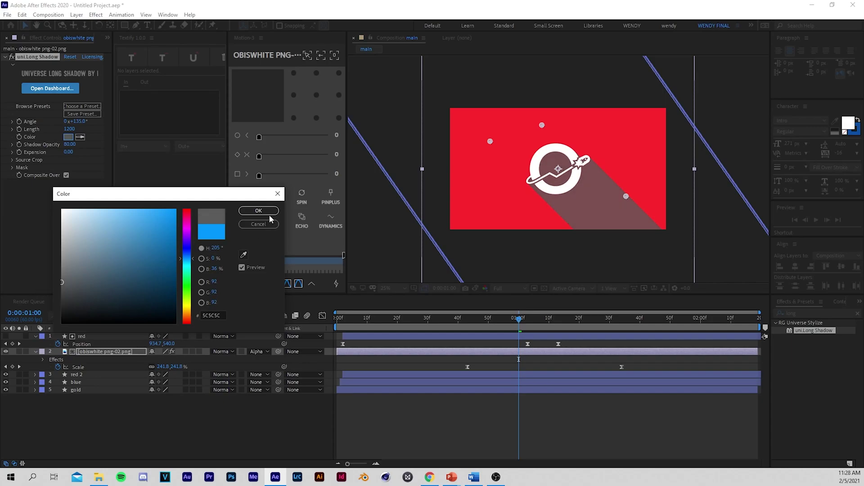
click(259, 210)
drag(65, 144, 67, 149)
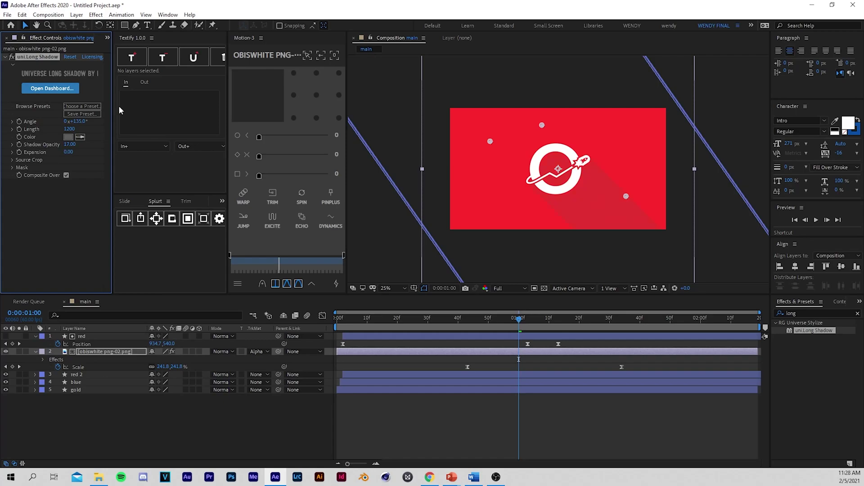
Set the long shadow's angle to 156°, preview the animation, and readjust the angle to 146°
drag(80, 121, 91, 124)
key(space)
click(442, 411)
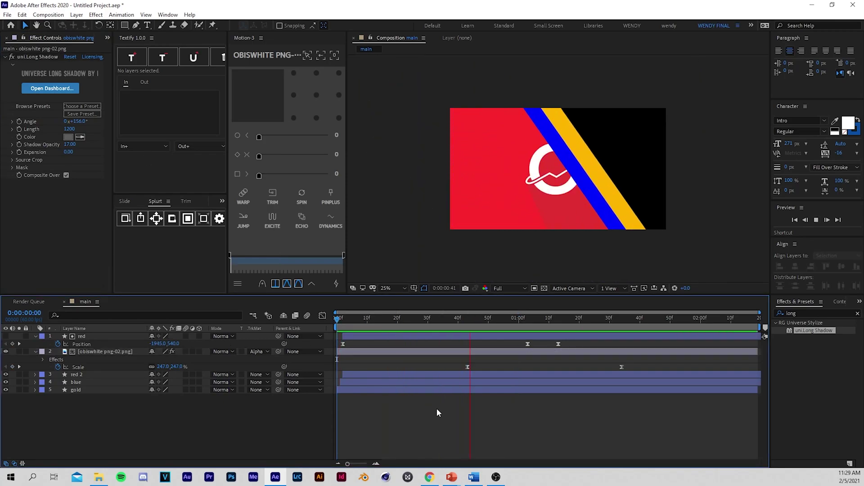
key(space)
drag(458, 325, 502, 343)
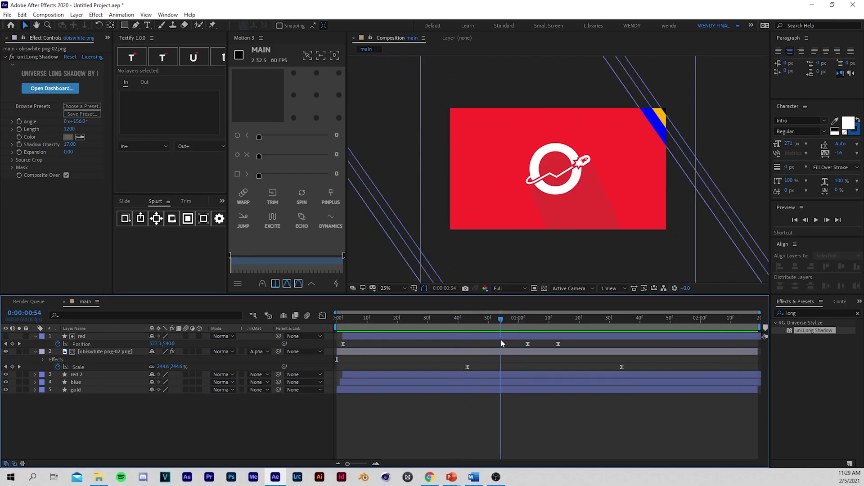
drag(81, 121, 94, 126)
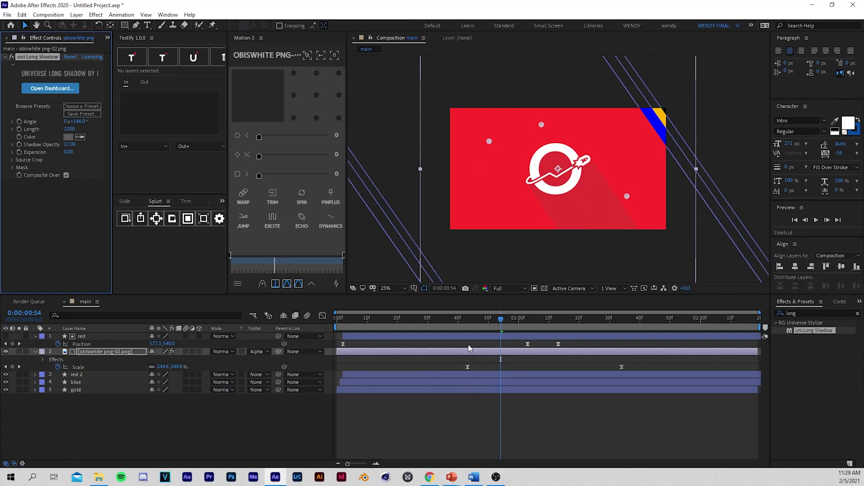
Add keyframes for the long shadow's Length at 0:00:00:43 and 0:00:00:49
drag(482, 327, 467, 346)
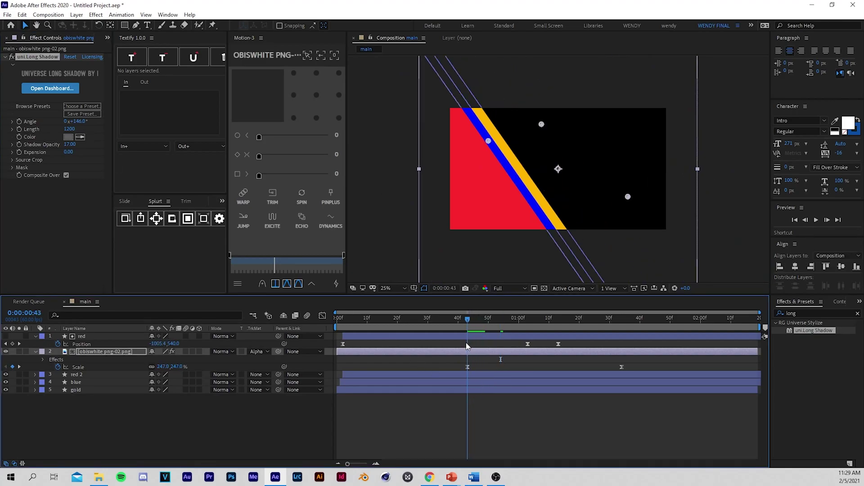
click(20, 131)
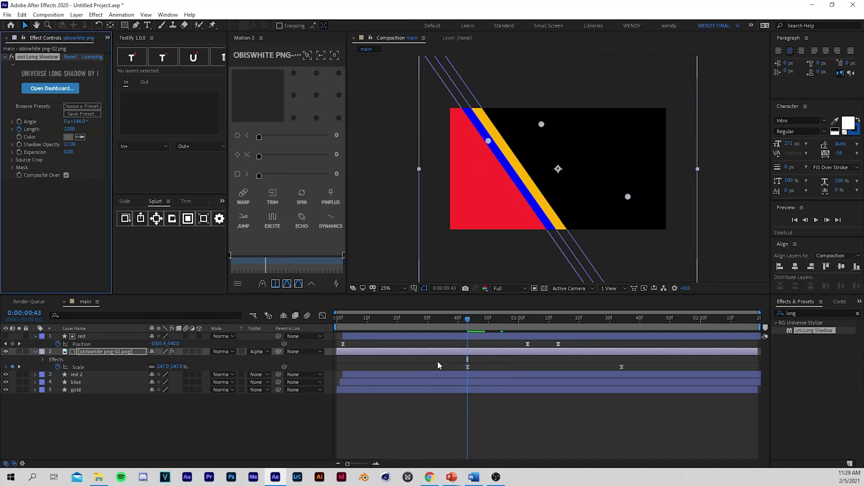
drag(470, 330, 488, 328)
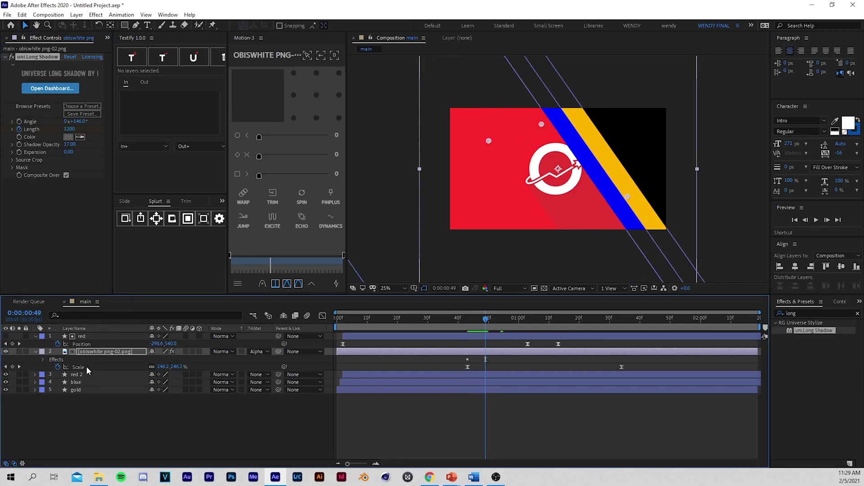
key(u)
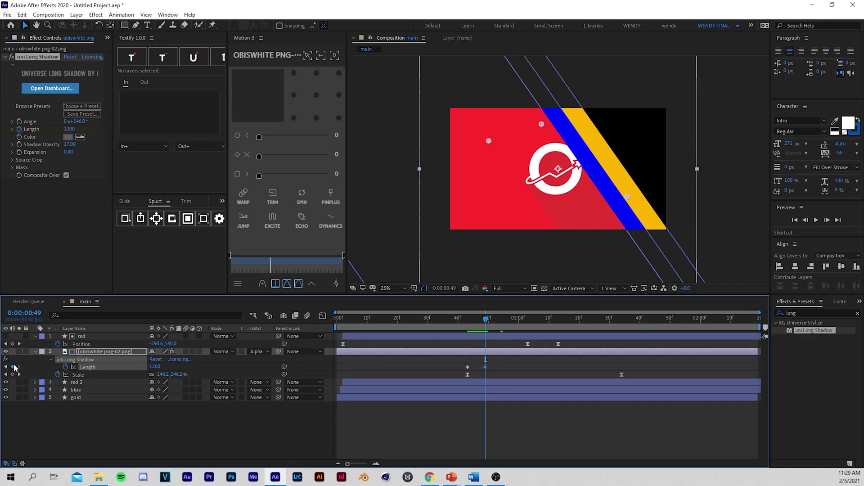
Set the long shadow's Length to 0 at the 0:00:00:43 keyframe and preview the growing shadow
drag(473, 319, 468, 319)
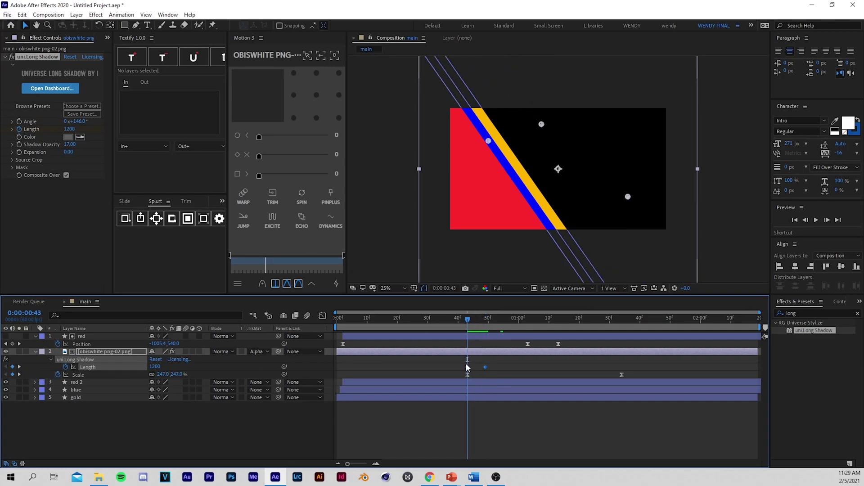
click(156, 367)
text(0)
click(433, 431)
key(space)
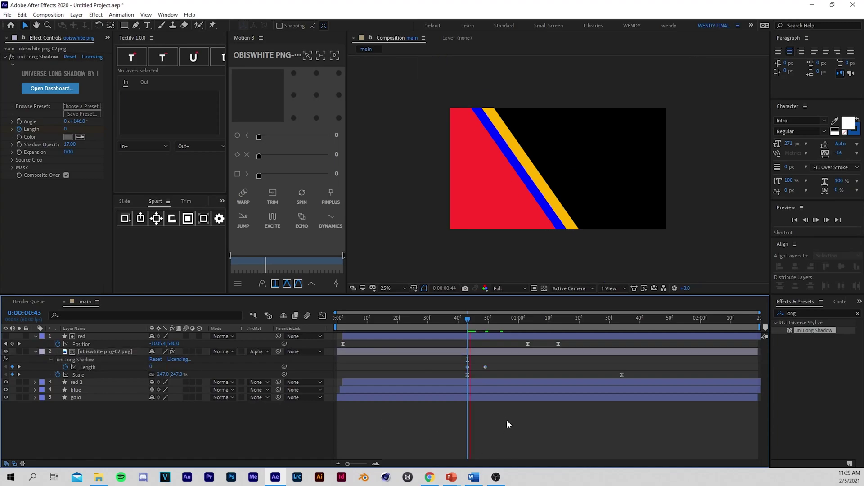
Retime the long shadow's two Length keyframes to 0:00:00:45 and about 0:00:00:59, previewing the spacing between adjustments
click(464, 320)
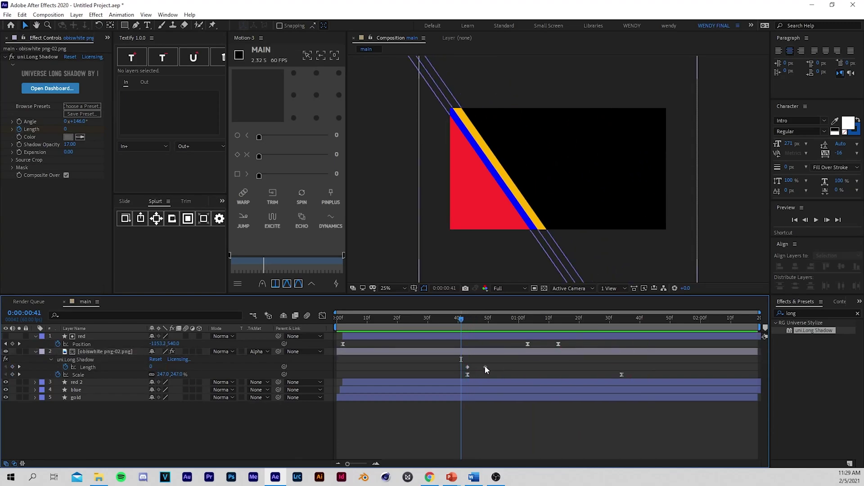
drag(485, 367, 493, 366)
key(space)
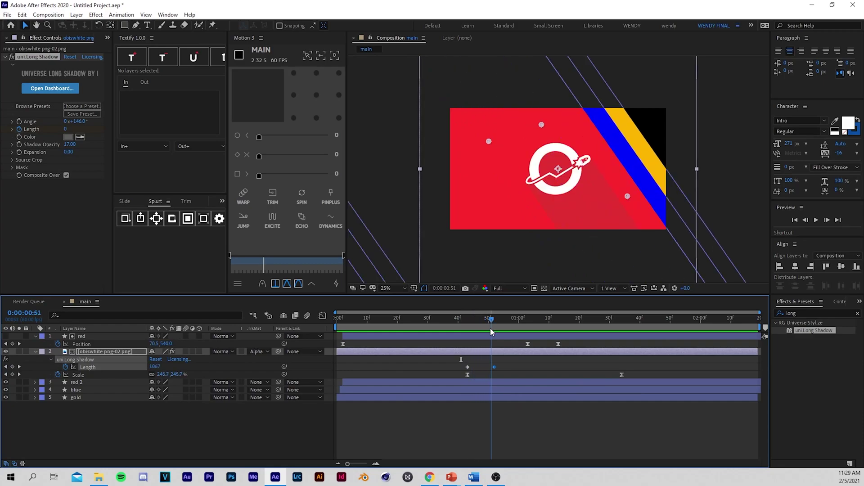
key(space)
drag(495, 367, 472, 369)
key(space)
mouse_move(471, 325)
mouse_down()
mouse_move(496, 327)
mouse_move(473, 327)
mouse_up()
drag(540, 362, 469, 369)
click(471, 368)
Ease both Length keyframes with Motion-3 values of 85, 50 and 75, and preview the transition
click(291, 156)
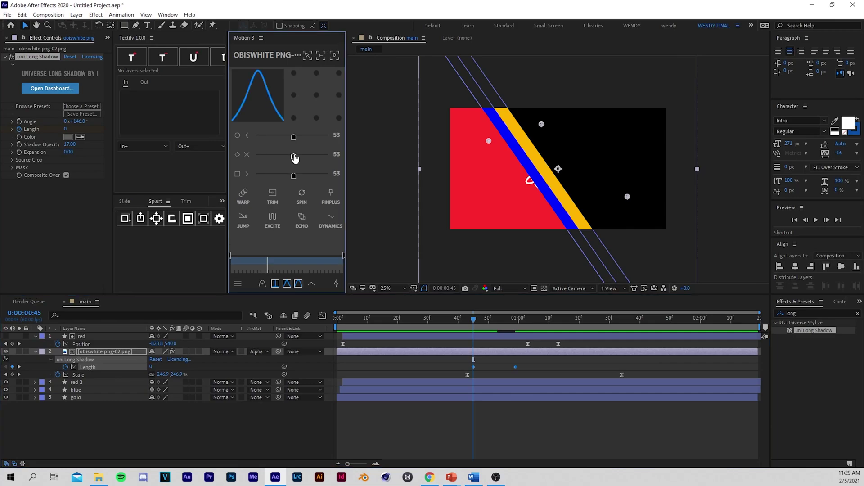
drag(292, 156, 313, 177)
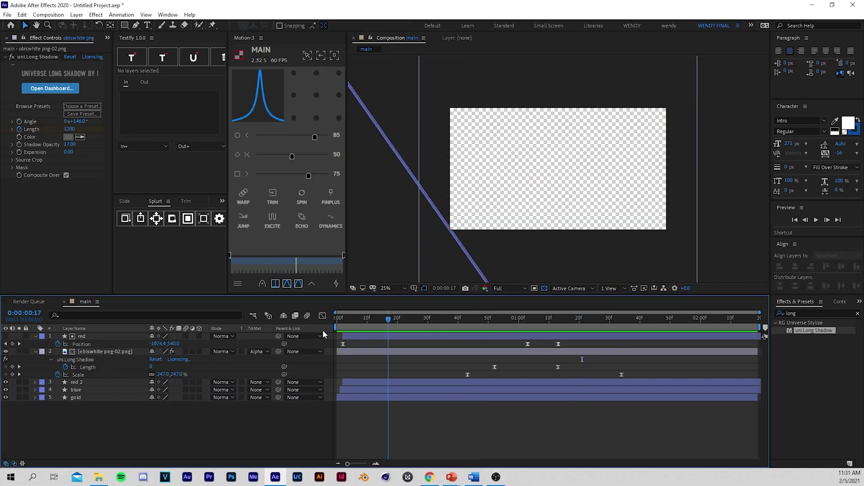
key(space)
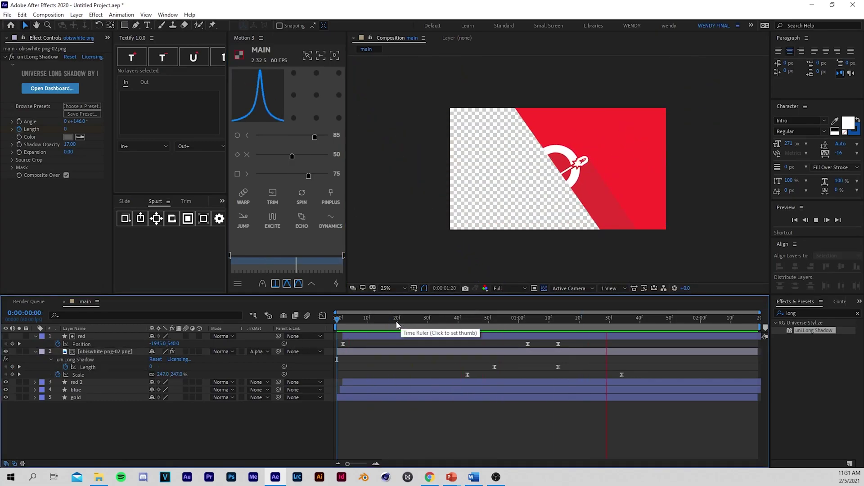
Collapse the red and logo layers' properties, enable motion blur on all five layers, and preview the blurred transition
click(35, 336)
click(35, 344)
drag(185, 336, 186, 367)
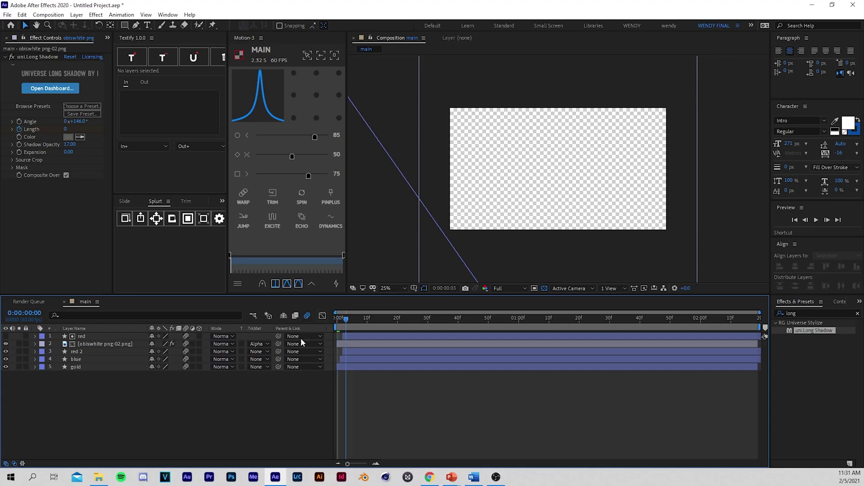
key(space)
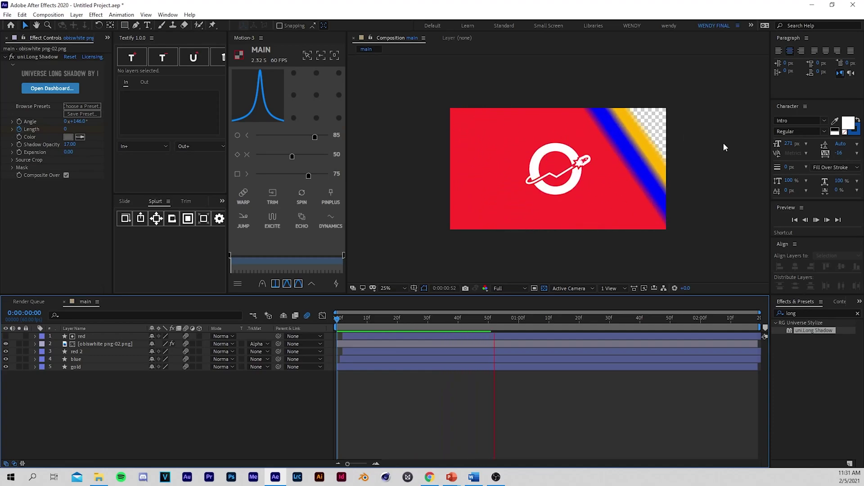
key(space)
key(space)
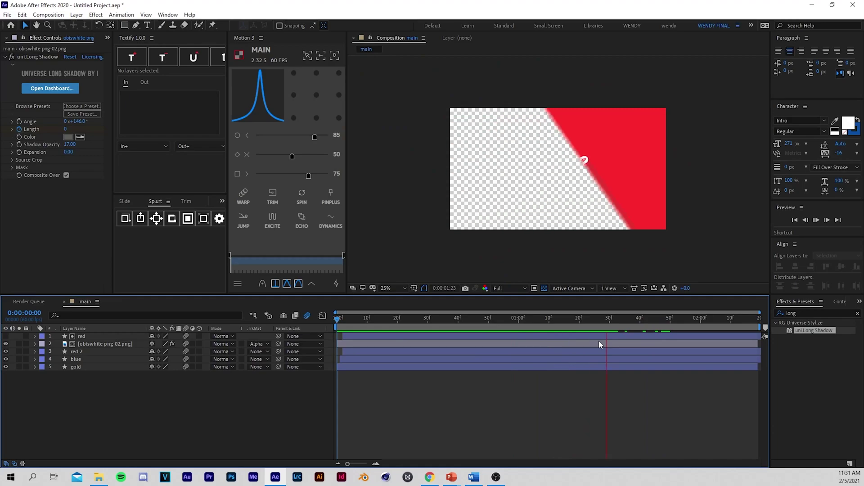
click(368, 331)
key(space)
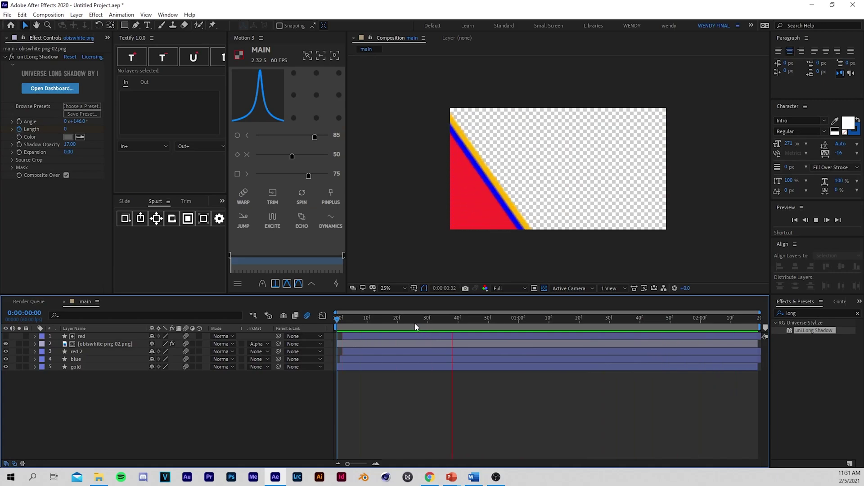
key(space)
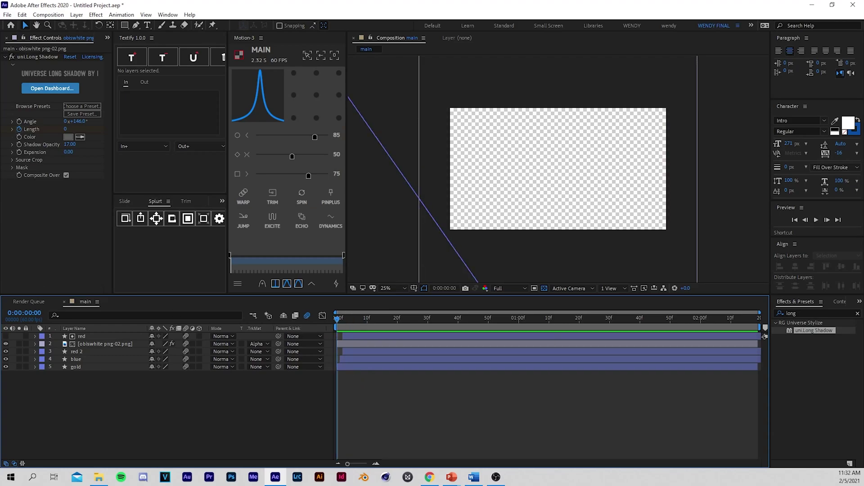
Add OBIS DIGITAL SLASH.mp3 to the main composition as the top layer and scrub its opening frames
drag(360, 356, 339, 414)
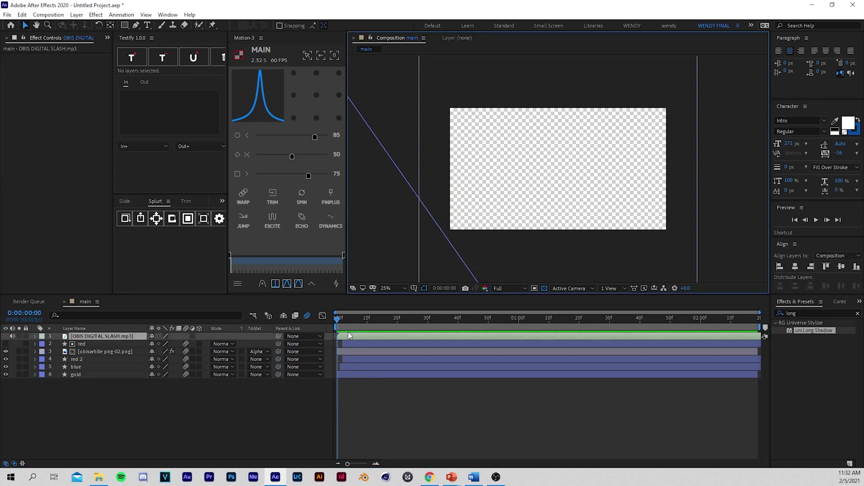
click(401, 331)
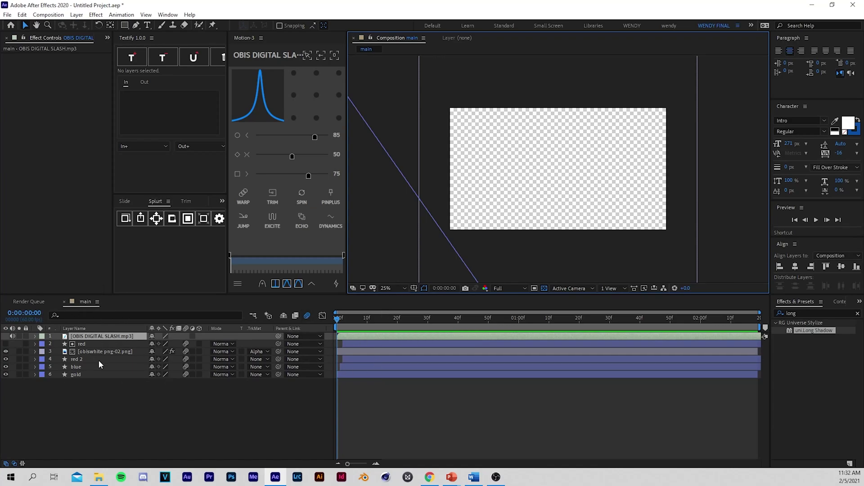
click(355, 338)
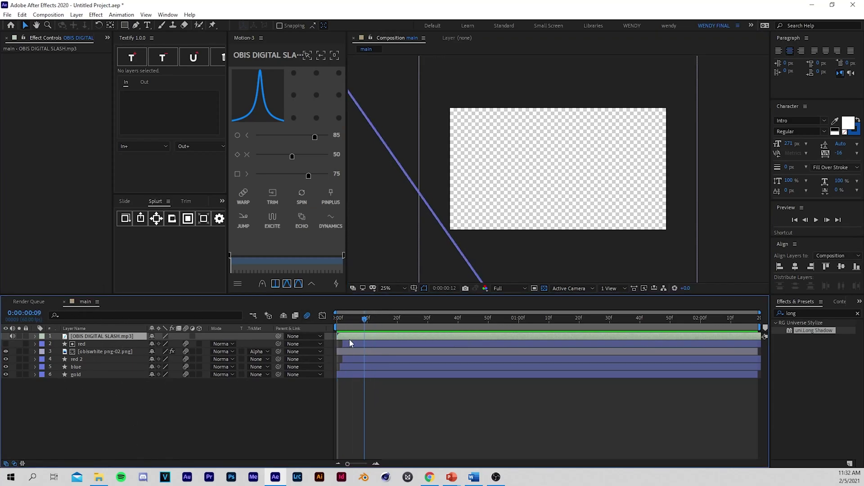
Expand the OBIS DIGITAL SLASH.mp3 layer's audio properties to show its waveform
click(35, 336)
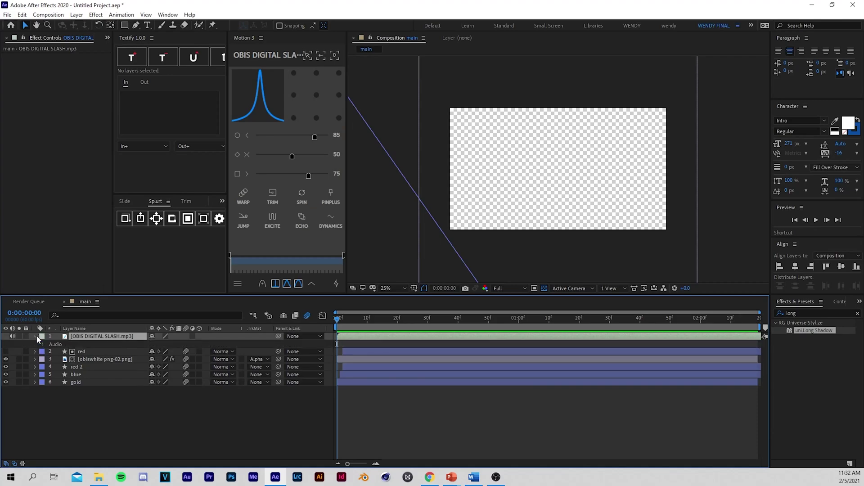
click(43, 344)
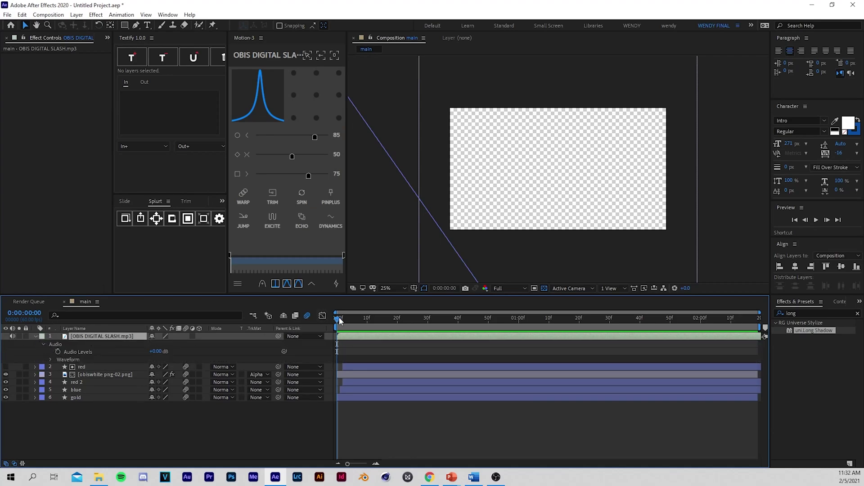
click(50, 360)
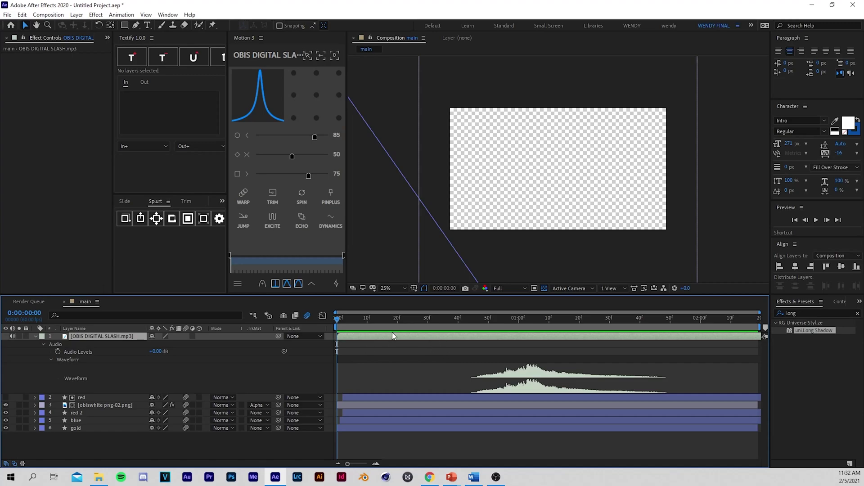
Preview the transition with its sound effect, comparing the audio timing with the shapes' movement
key(space)
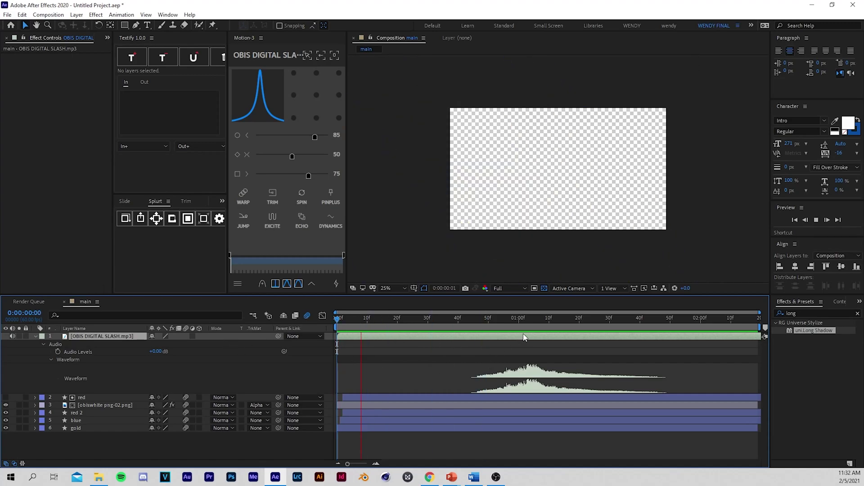
key(space)
key(space)
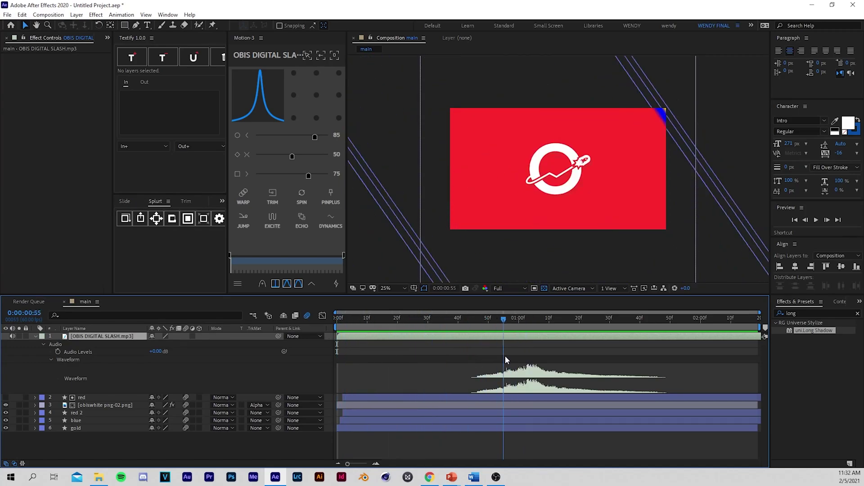
key(space)
key(space)
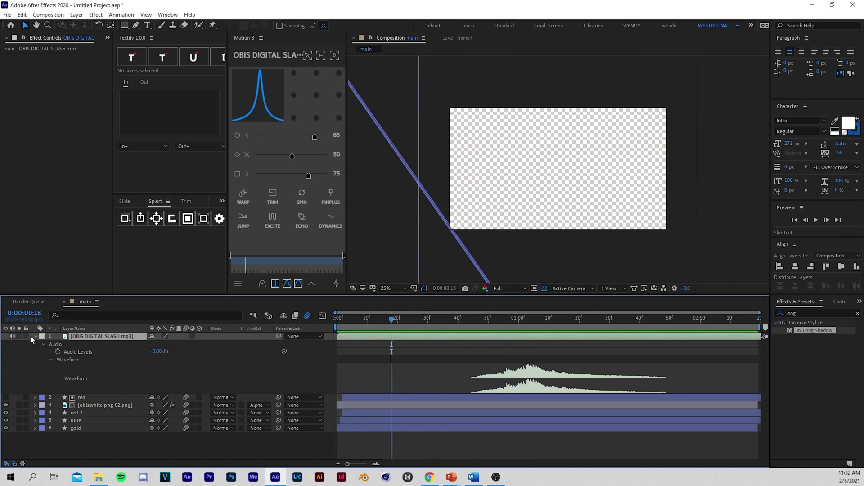
Try moving the OBIS DIGITAL SLASH.mp3 layer earlier so its waveform peaks near the composition's start, and preview from the first frame
key(F2)
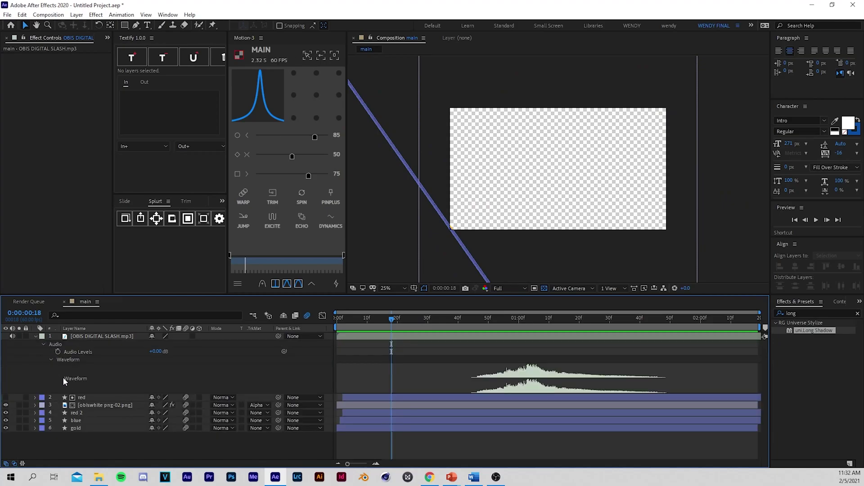
click(50, 360)
click(50, 361)
click(518, 319)
drag(519, 318, 344, 347)
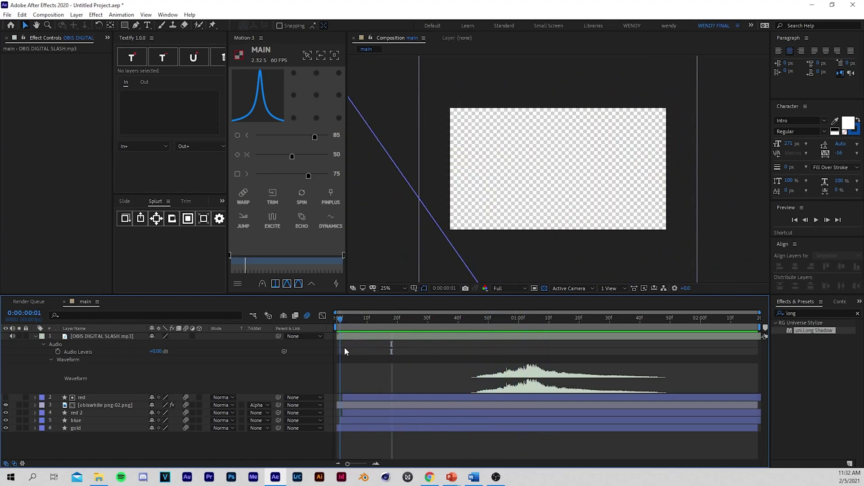
drag(555, 337, 377, 373)
key(Home)
key(space)
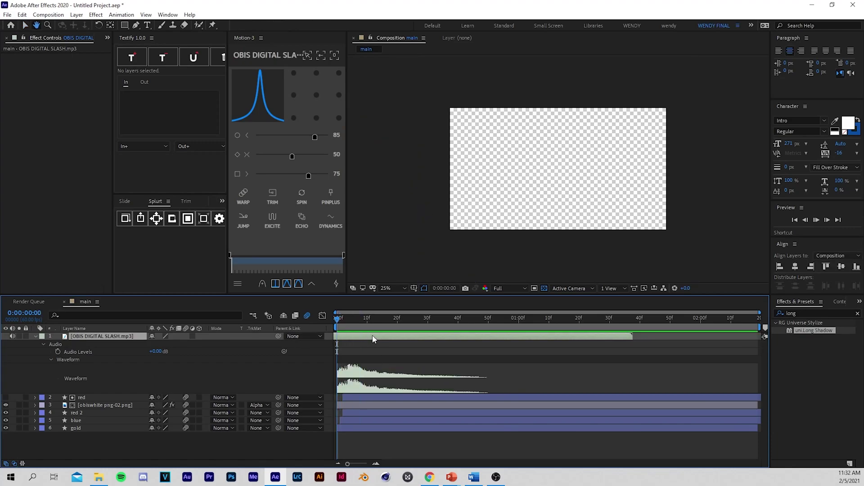
Try shifting the sound effect layer slightly later so its waveform peaks at about frame 17, and preview the timing
key(ctrl+z)
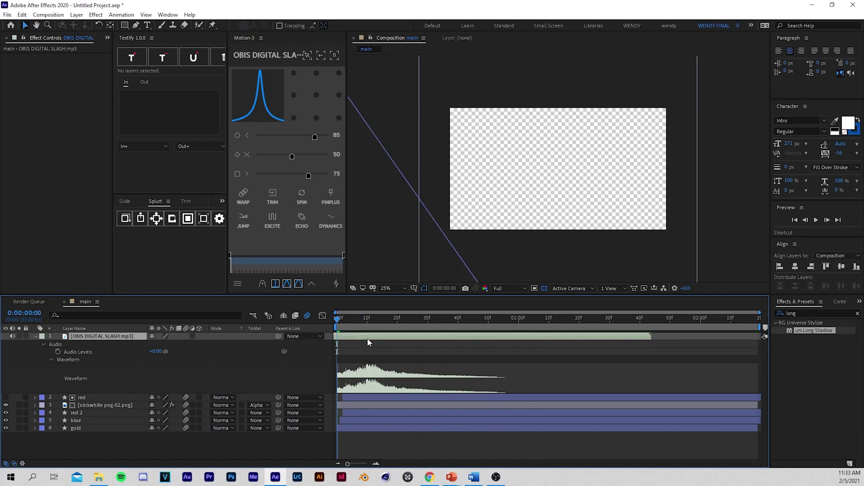
drag(373, 340, 377, 340)
key(space)
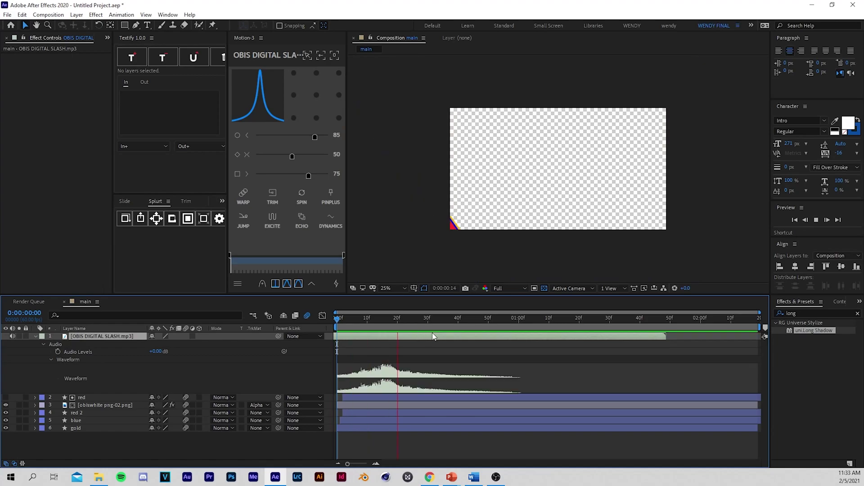
key(space)
Move the OBIS DIGITAL SLASH.mp3 layer later so its waveform peaks at about frame 38, and preview the transition with sound
mouse_move(419, 335)
mouse_down()
mouse_move(444, 333)
mouse_move(405, 340)
mouse_move(425, 337)
mouse_up()
key(space)
key(space)
key(space)
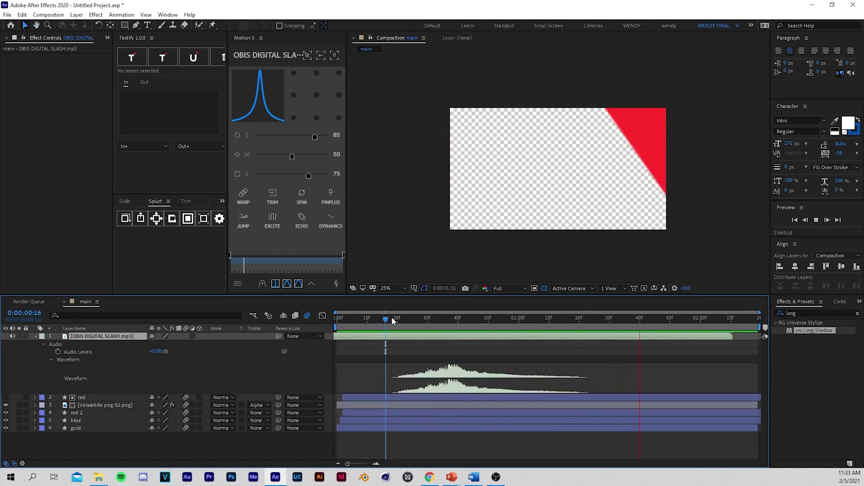
key(space)
key(space)
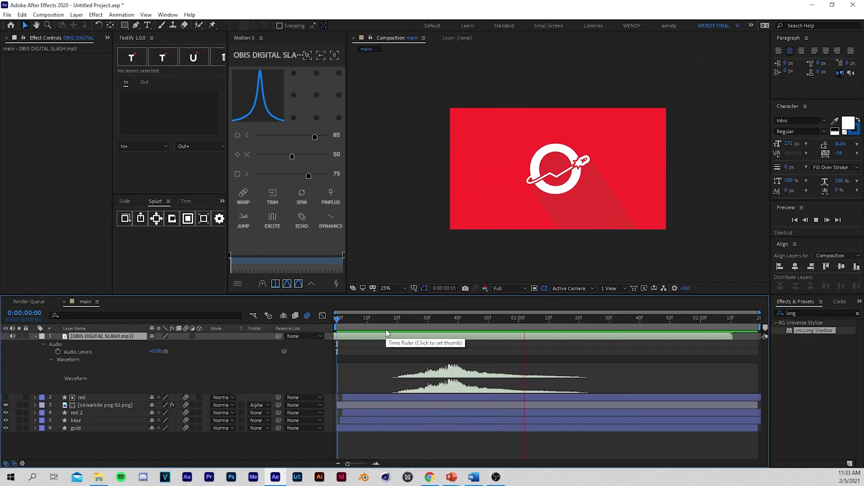
drag(371, 328, 477, 328)
key(space)
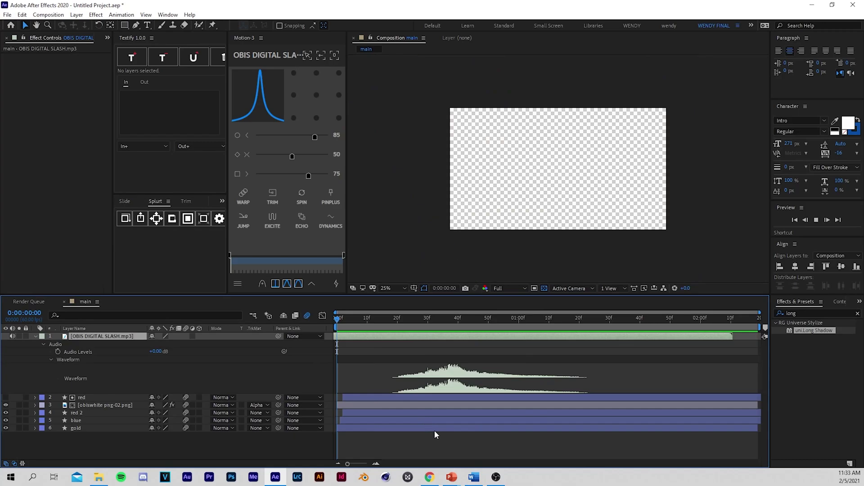